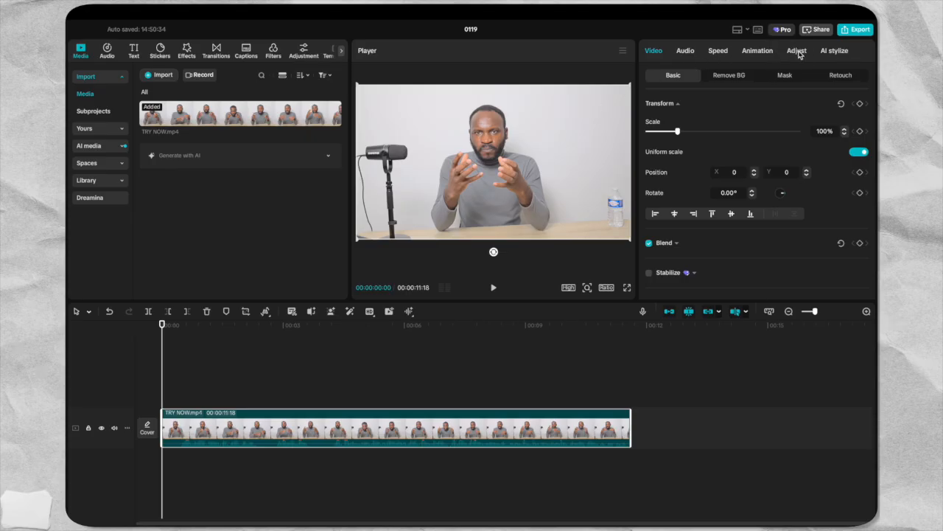
- Open the basic color adjustment settings for the selected TRY NOW.mp4 clip
click(798, 52)
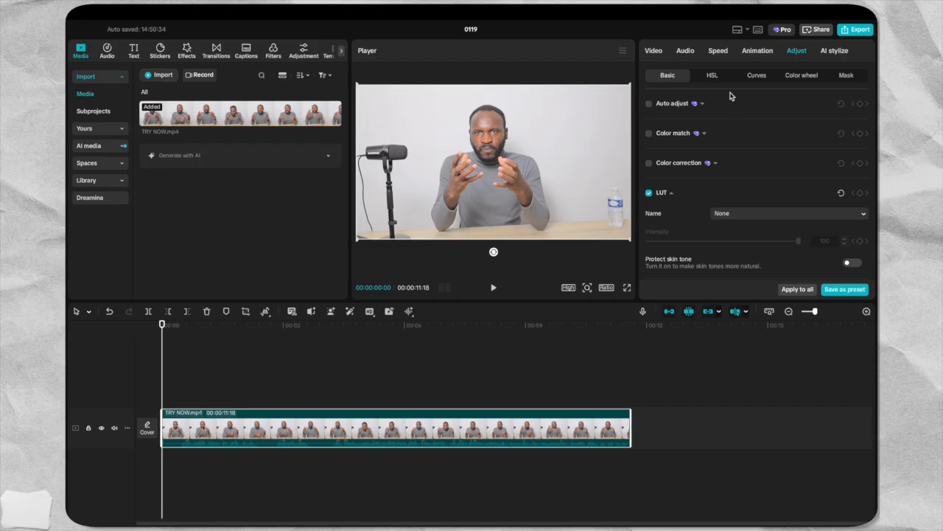
scroll(727, 173, down, 4)
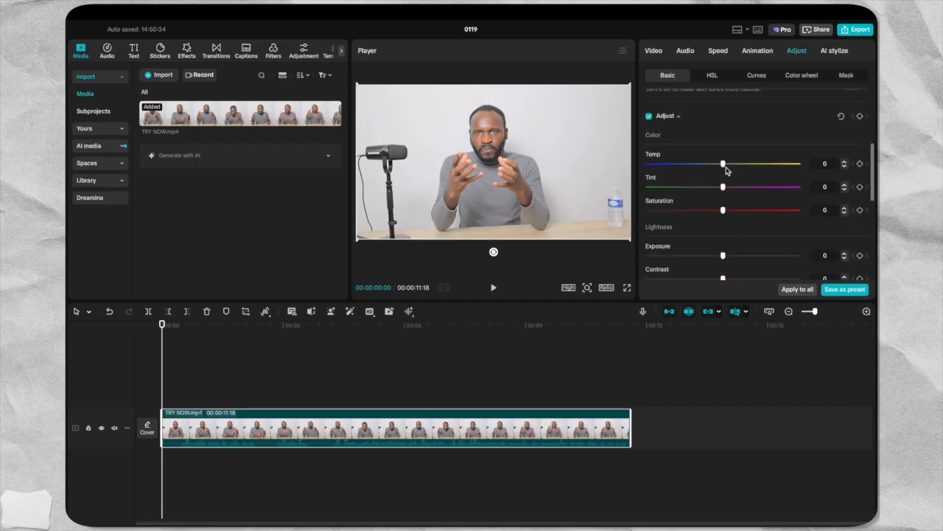
scroll(713, 129, up, 2)
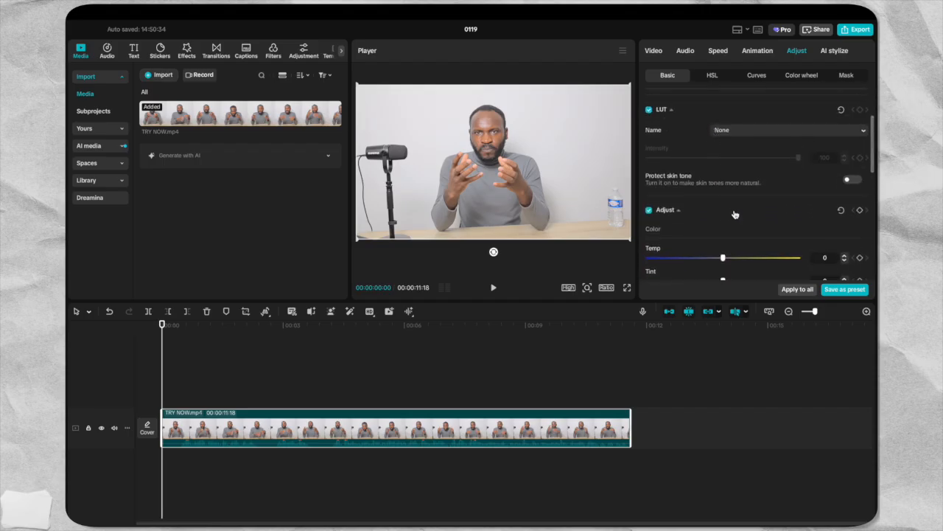
scroll(735, 214, down, 2)
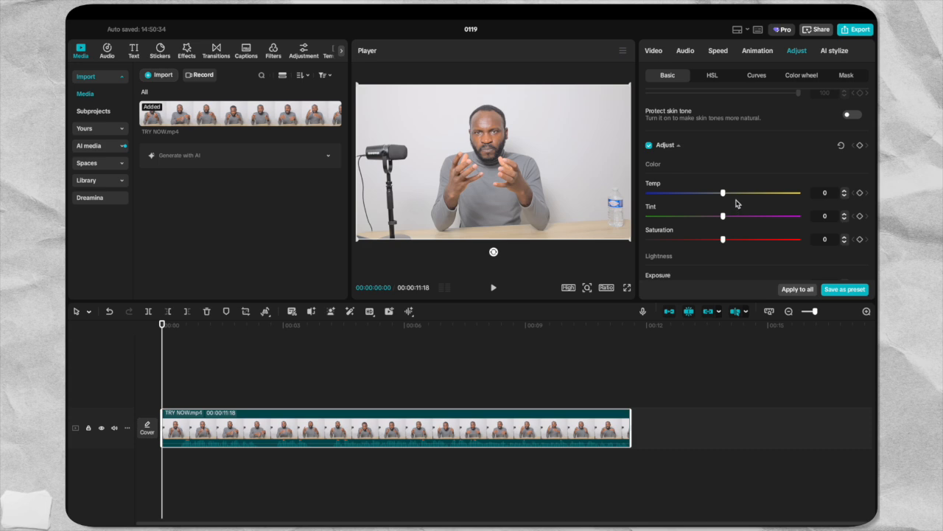
- Try a warmer look on the clip by raising Temp to 6
click(845, 190)
click(845, 190)
click(844, 190)
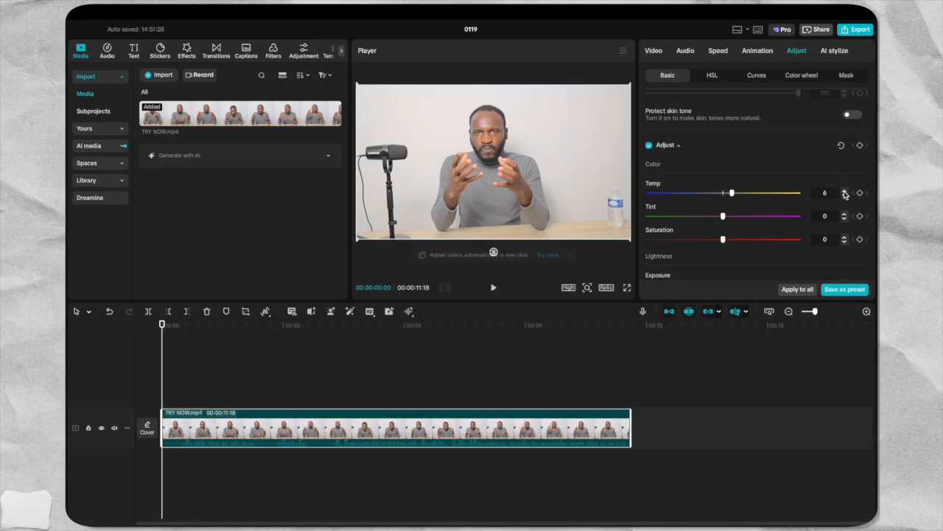
click(845, 192)
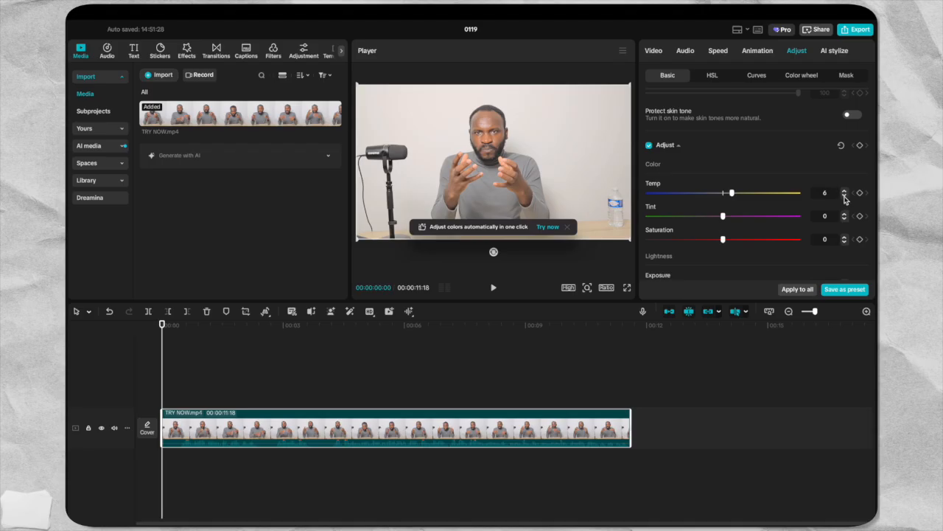
- Cool the clip's colors by setting Temp to -5
click(845, 196)
click(845, 196)
click(844, 196)
click(844, 196)
click(844, 196)
click(844, 196)
click(845, 196)
click(844, 196)
click(845, 196)
click(845, 196)
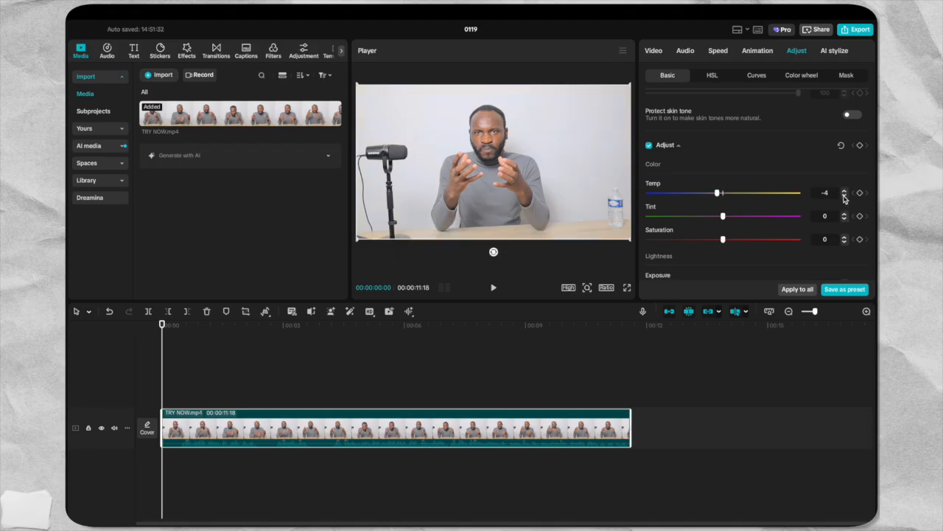
click(845, 196)
- Try a greener look on the clip by lowering Tint below zero
click(845, 219)
click(844, 218)
click(844, 219)
click(845, 218)
click(845, 218)
click(844, 218)
click(844, 218)
click(845, 218)
- Shift the clip slightly toward magenta by setting Tint to 4
double_click(844, 215)
click(845, 214)
click(845, 214)
click(845, 215)
click(845, 214)
click(845, 214)
click(845, 214)
click(845, 215)
- Set the clip's Saturation to 5
scroll(846, 227, down, 1)
scroll(846, 227, down, 1)
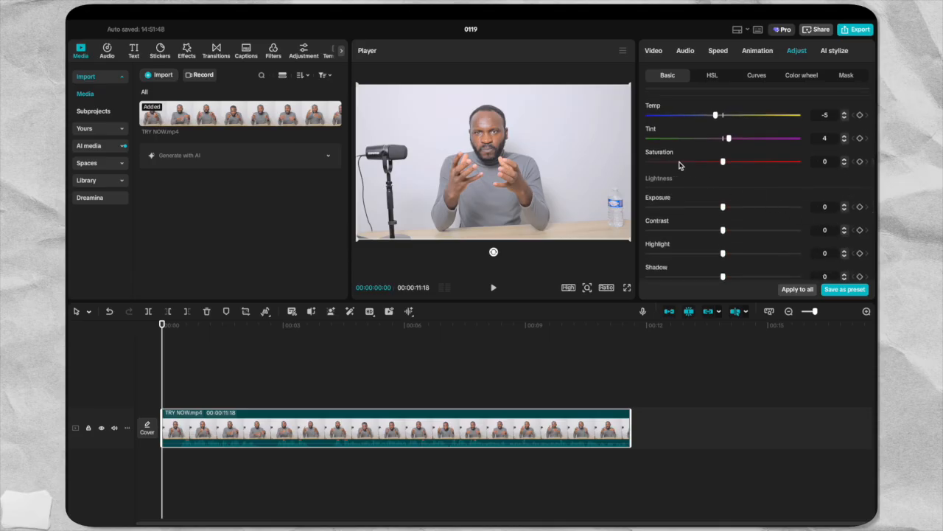
click(846, 160)
click(846, 160)
click(845, 165)
click(845, 166)
- Try a darker image on the clip by lowering Exposure to -11
click(844, 210)
click(845, 210)
click(845, 210)
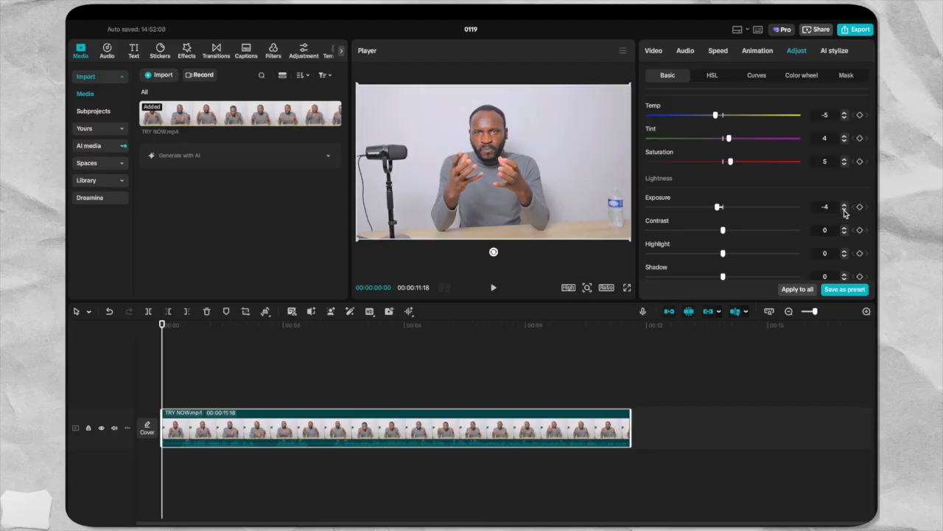
click(845, 210)
click(845, 210)
click(845, 209)
click(844, 209)
click(844, 209)
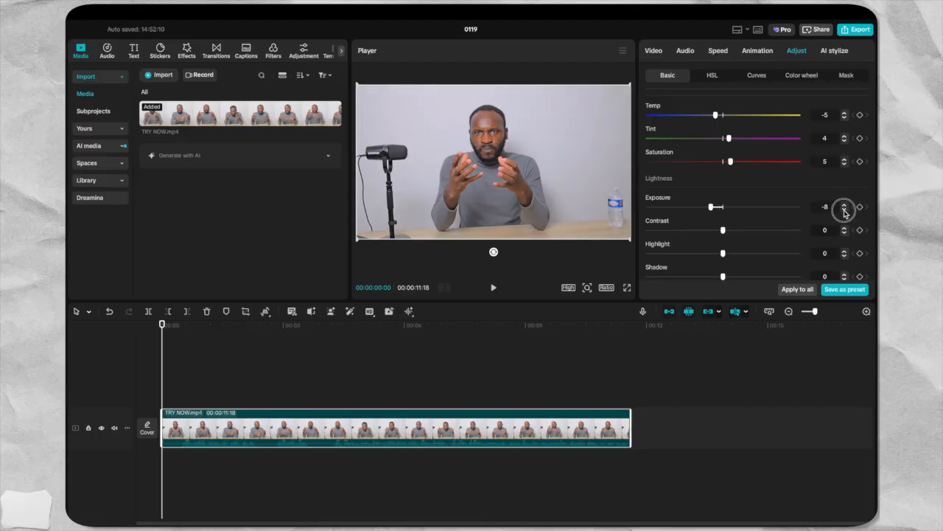
click(844, 209)
click(844, 209)
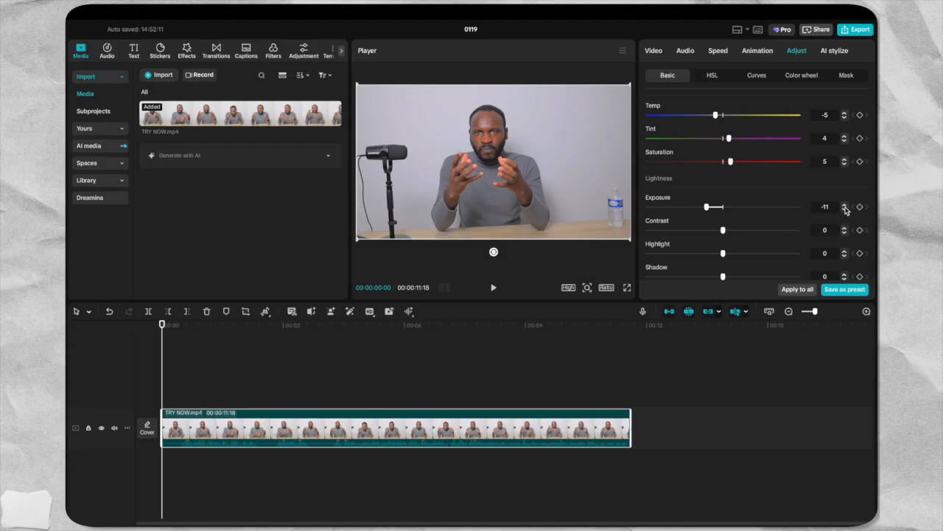
- Try a brighter image on the clip by raising Exposure to at least 12
click(844, 206)
click(845, 206)
click(844, 207)
click(844, 206)
click(844, 206)
click(845, 206)
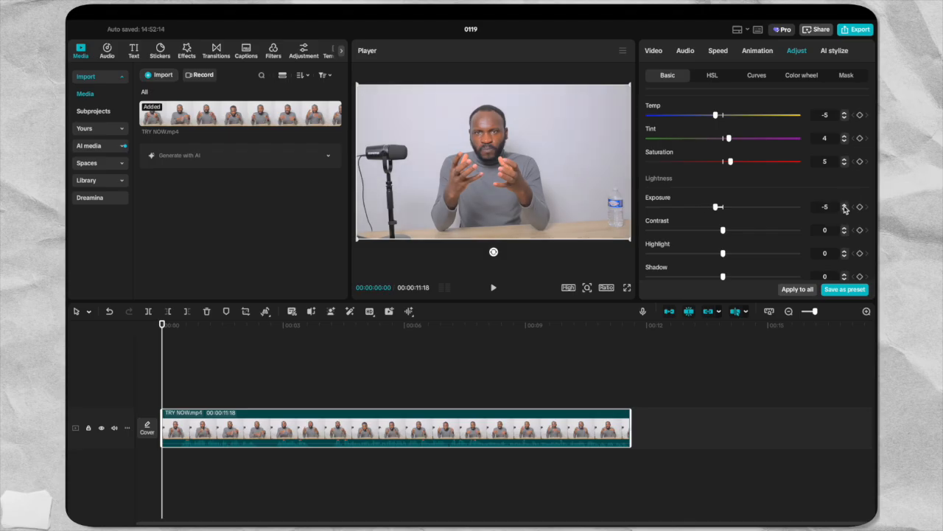
click(844, 206)
click(845, 206)
click(845, 207)
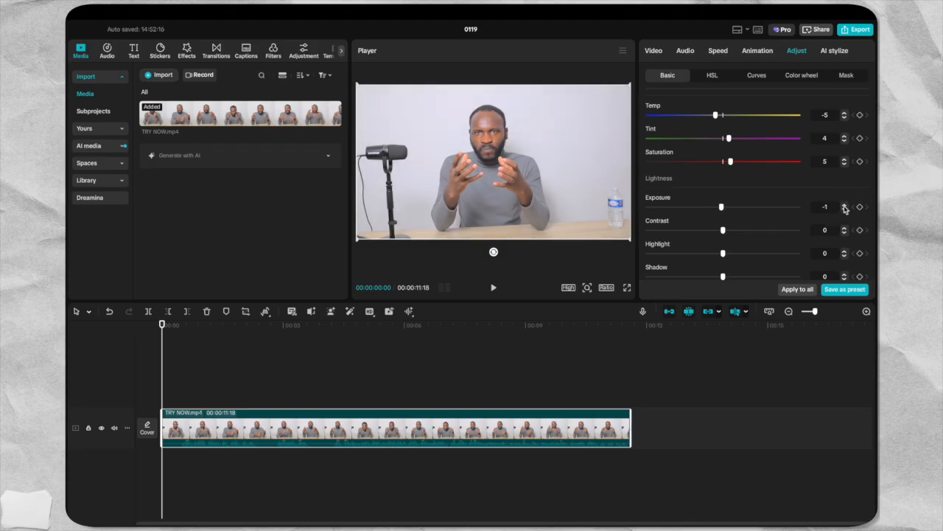
click(845, 206)
click(844, 207)
click(844, 207)
click(845, 206)
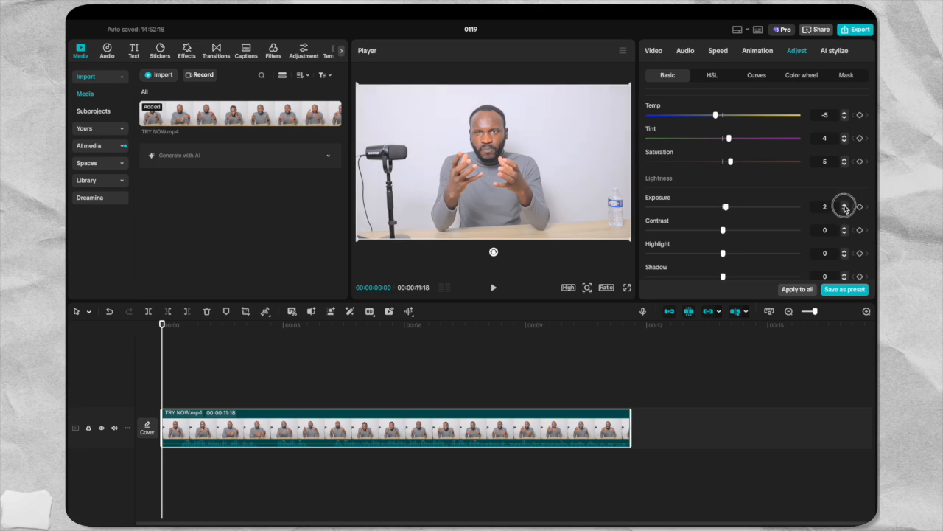
click(844, 206)
click(845, 207)
click(844, 206)
click(845, 206)
click(845, 207)
click(845, 207)
click(845, 207)
click(845, 206)
click(845, 206)
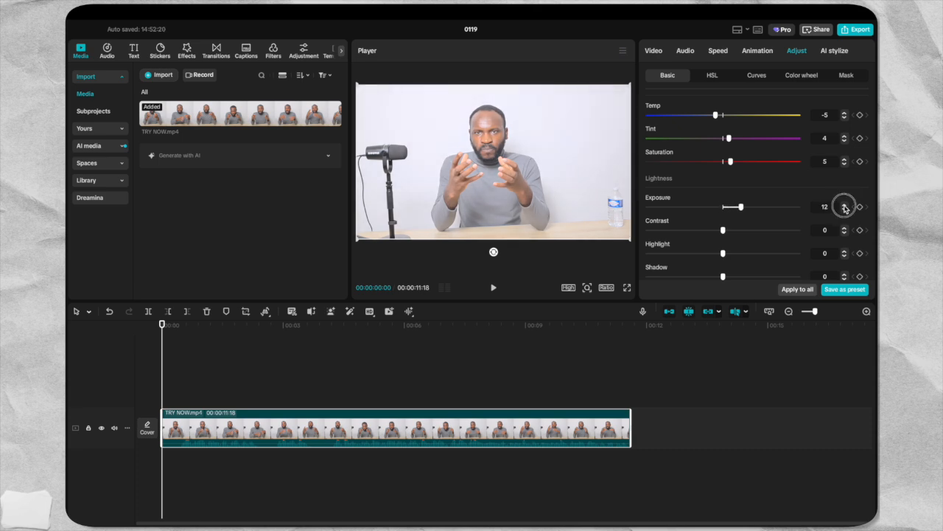
click(844, 206)
- Darken the clip slightly by setting Exposure to -5
click(845, 210)
click(844, 210)
double_click(845, 210)
double_click(845, 210)
double_click(844, 210)
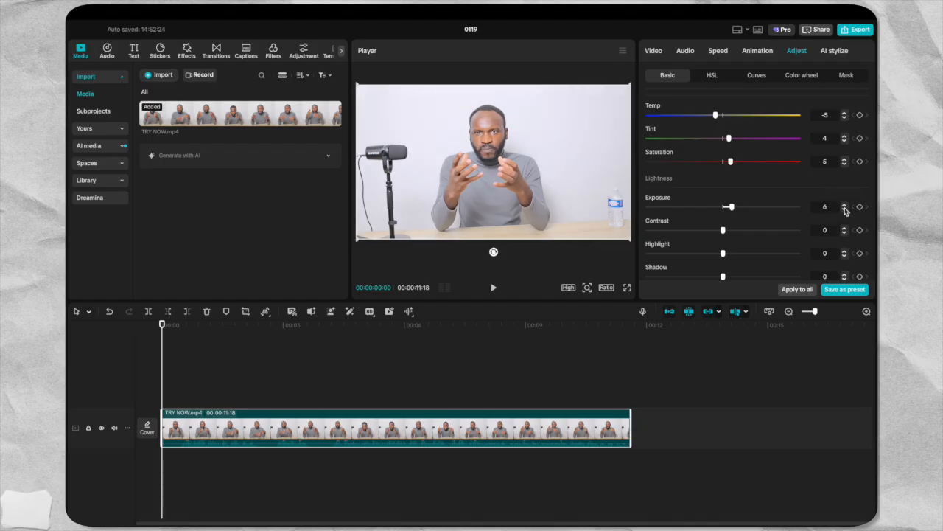
double_click(845, 210)
double_click(844, 210)
double_click(845, 210)
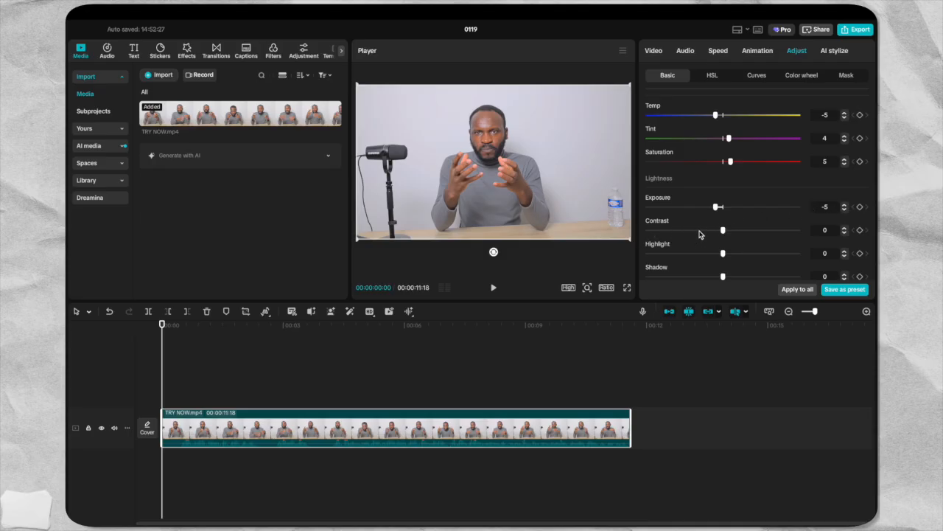
- Try raising and lowering the clip's Contrast in small amounts to compare the effect
click(845, 229)
click(844, 229)
click(844, 229)
click(845, 229)
click(845, 234)
click(845, 233)
click(845, 231)
click(845, 229)
click(844, 228)
click(845, 228)
click(844, 233)
click(844, 233)
click(844, 233)
click(845, 233)
click(844, 233)
click(845, 233)
click(845, 233)
click(844, 232)
- Set the clip's Contrast to 3
click(845, 229)
click(845, 229)
click(844, 229)
click(844, 229)
click(845, 229)
click(844, 230)
- Compare the clip in full-screen preview with the Adjust settings turned off and on, leaving them enabled
click(625, 288)
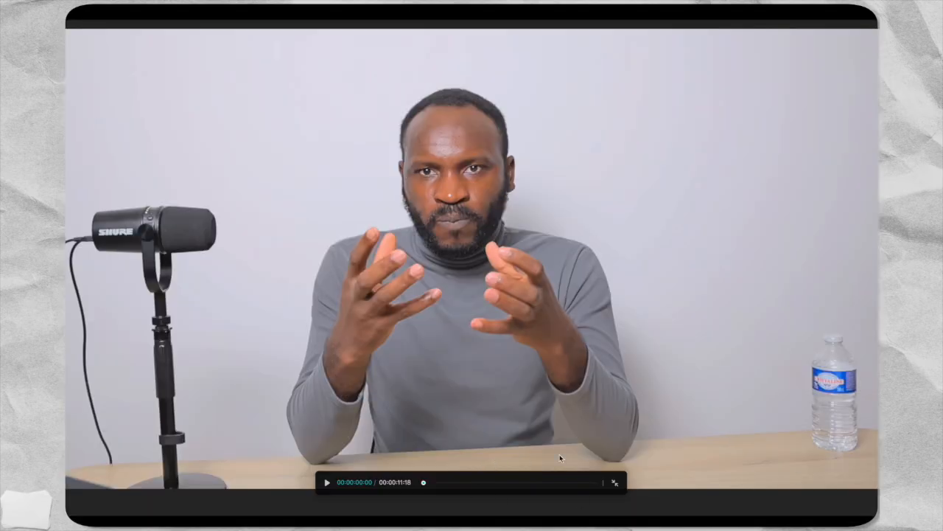
click(617, 483)
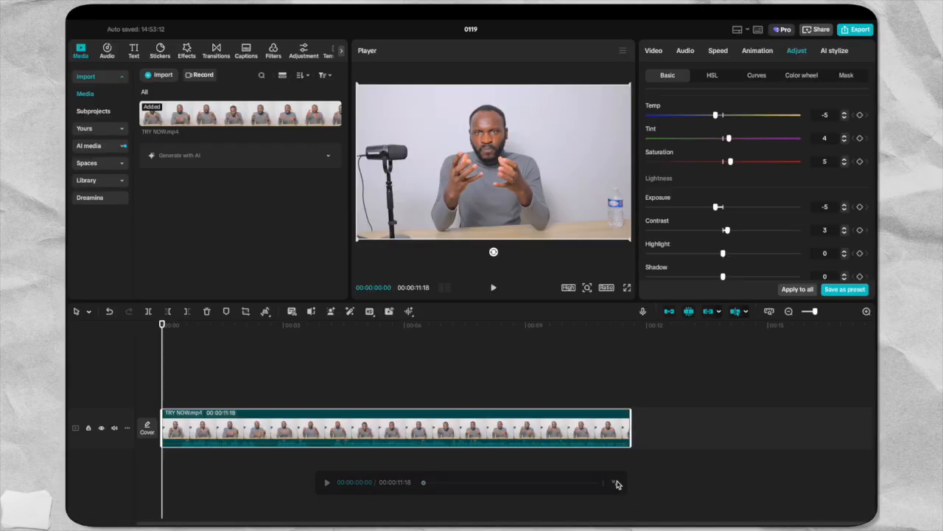
scroll(674, 89, up, 3)
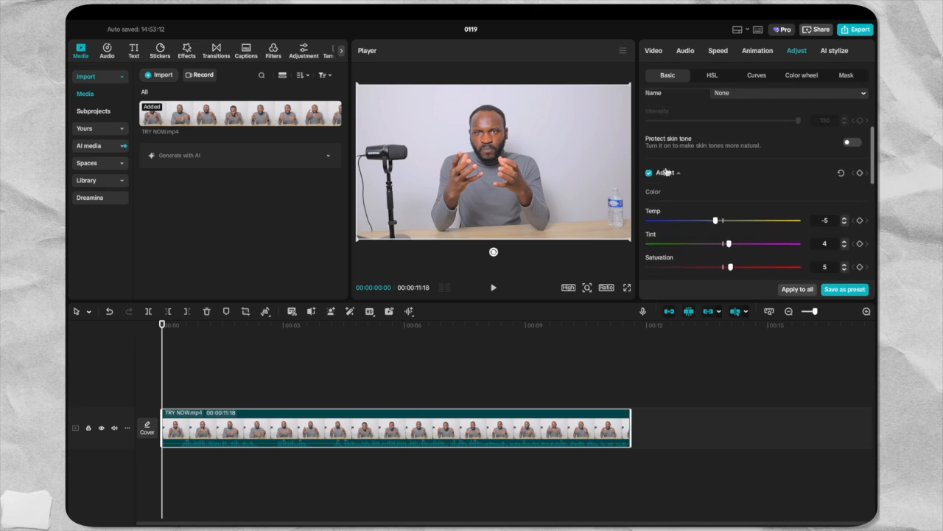
click(648, 174)
click(649, 173)
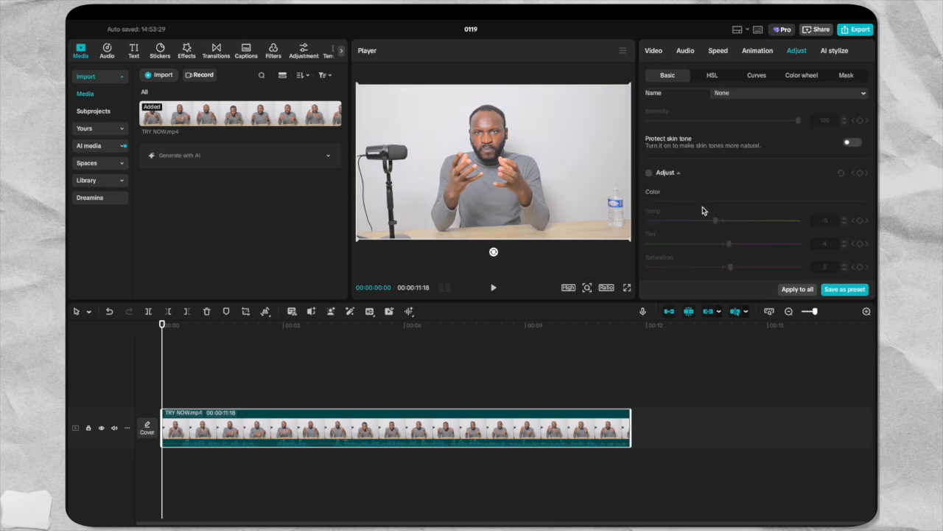
click(628, 288)
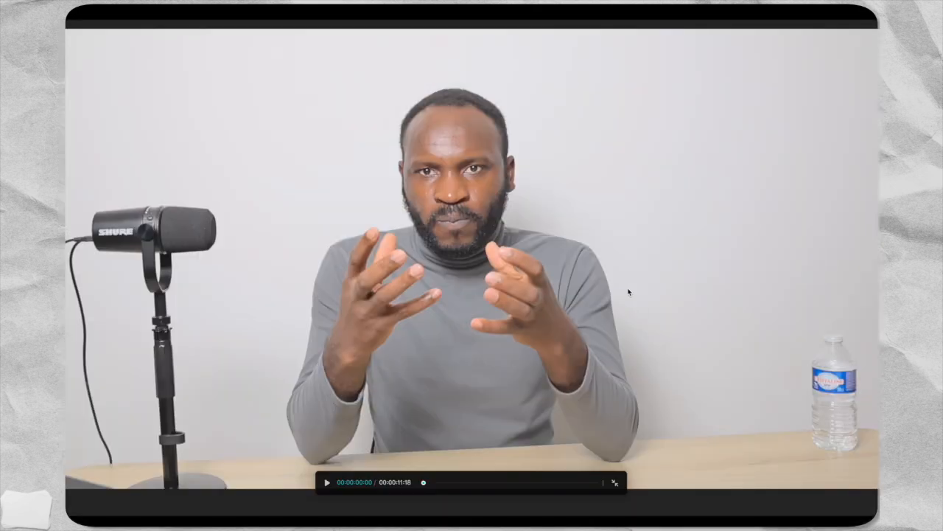
click(615, 483)
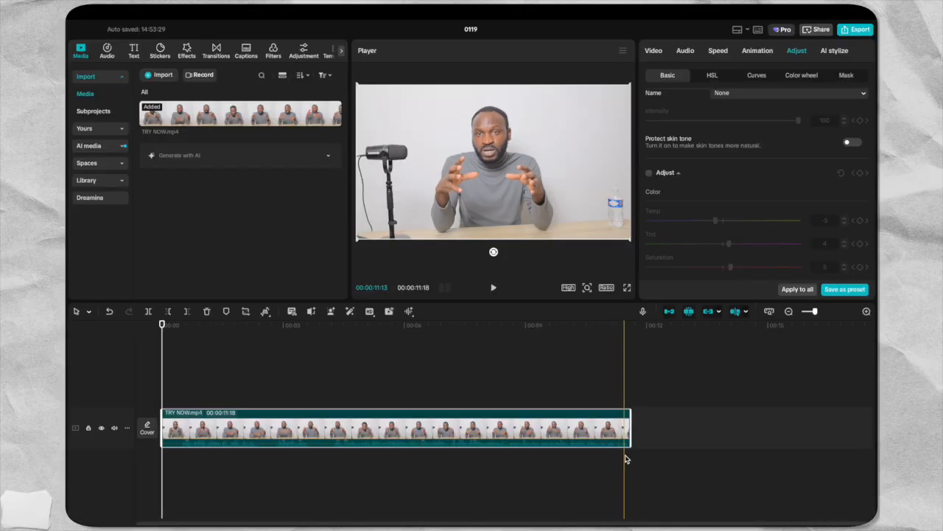
click(650, 174)
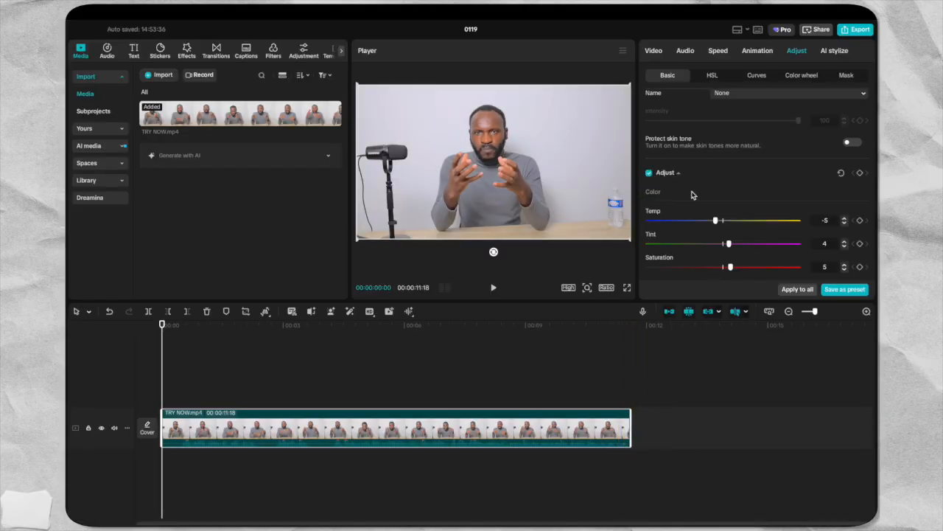
click(628, 289)
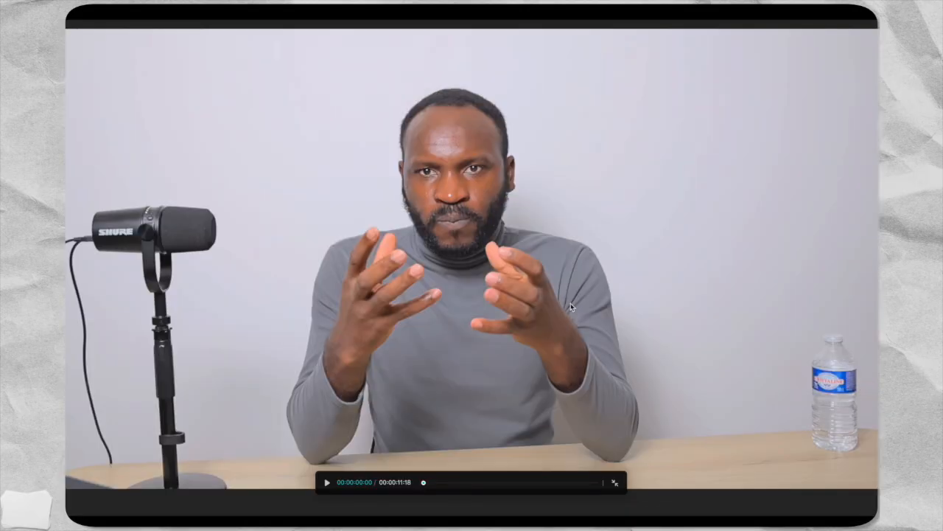
click(615, 482)
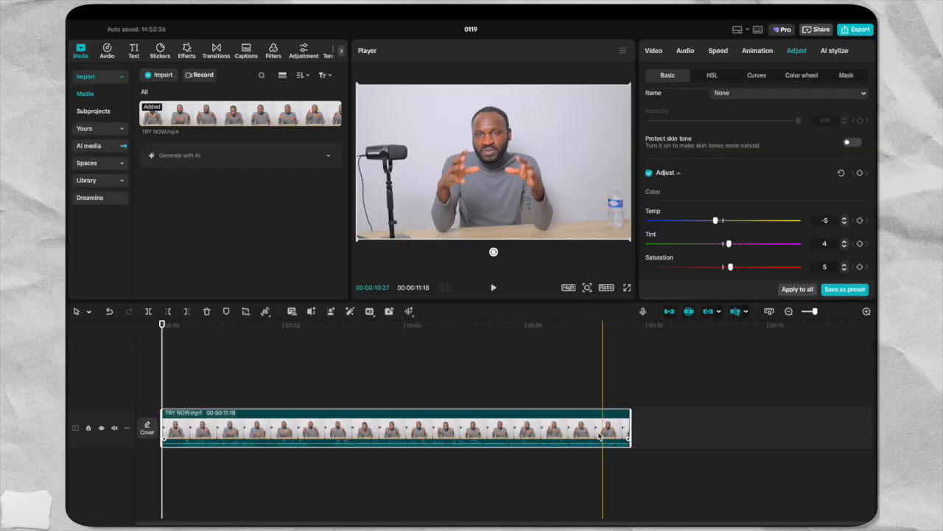
- Set the clip's Highlight to 5
scroll(775, 243, down, 6)
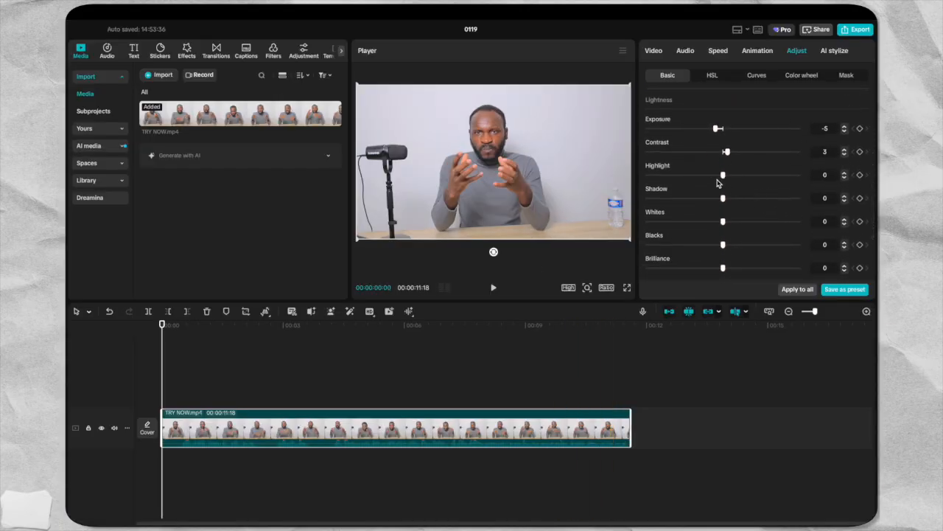
click(845, 173)
click(845, 173)
click(845, 172)
click(845, 173)
click(844, 172)
- Deepen the clip's shadows by setting Shadow to -5
click(844, 201)
click(845, 201)
click(844, 201)
click(844, 201)
click(845, 201)
click(845, 201)
click(844, 201)
click(845, 202)
click(845, 196)
- Reduce the clip's bright tones by lowering Whites to -8
scroll(810, 221, down, 3)
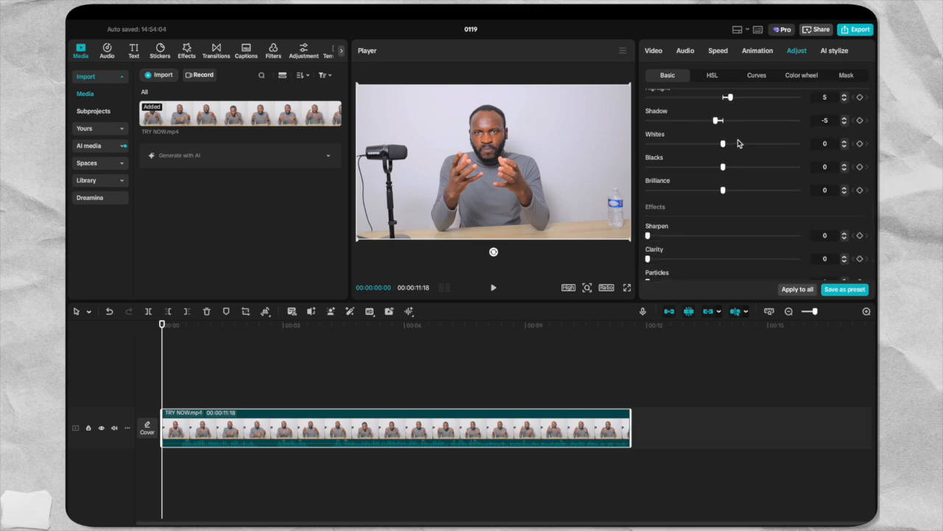
click(845, 146)
click(844, 146)
click(845, 145)
click(844, 146)
click(845, 146)
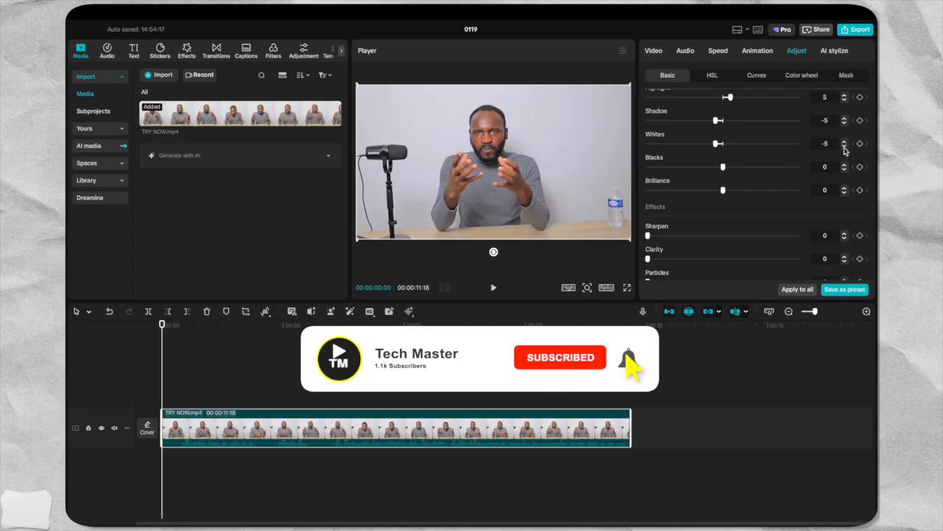
click(844, 145)
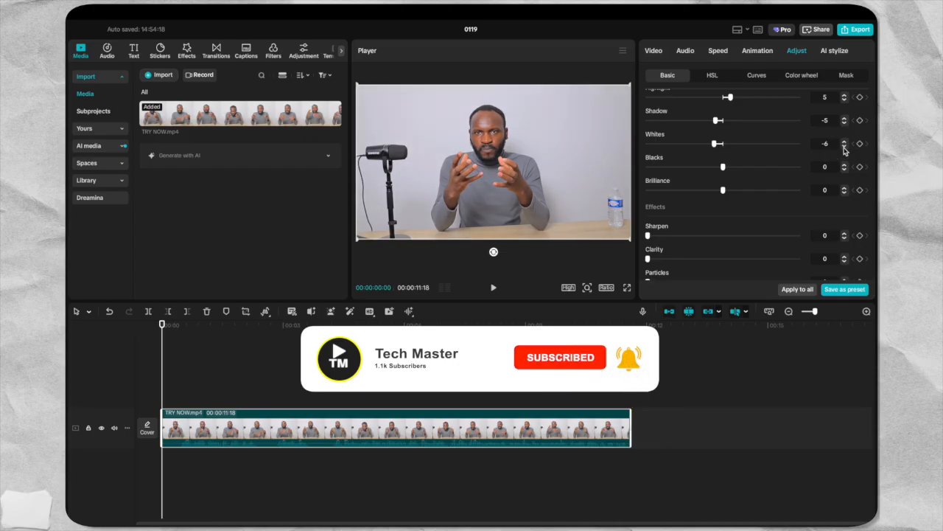
click(845, 146)
click(844, 146)
- Play part of the adjusted clip in full-screen preview, then return to the editor
click(626, 287)
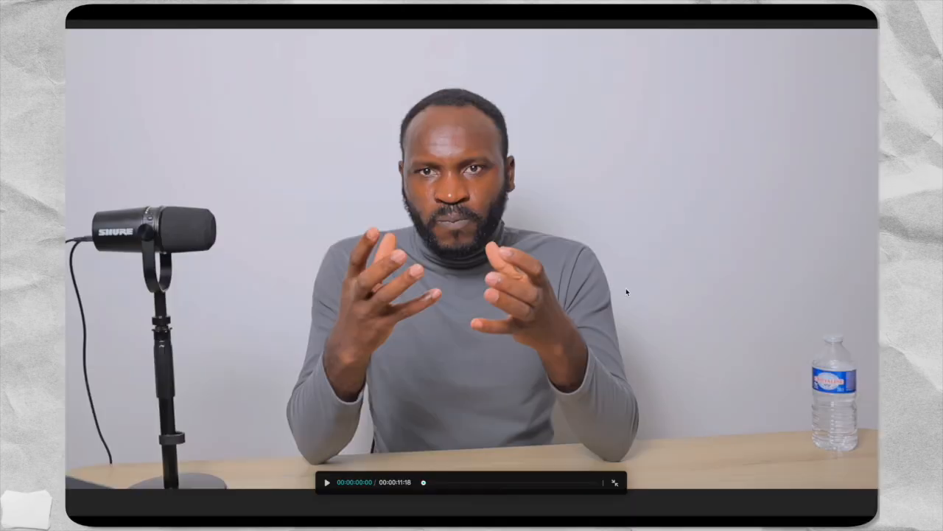
click(328, 482)
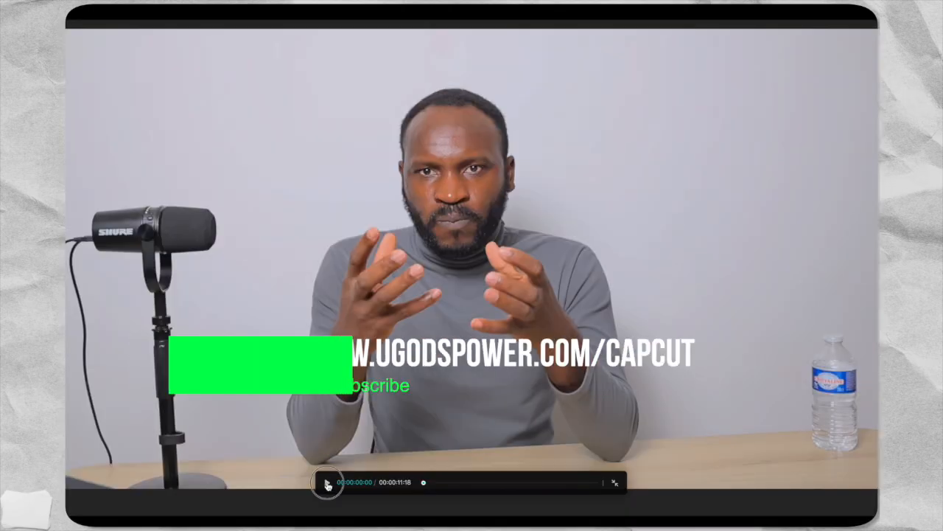
click(327, 482)
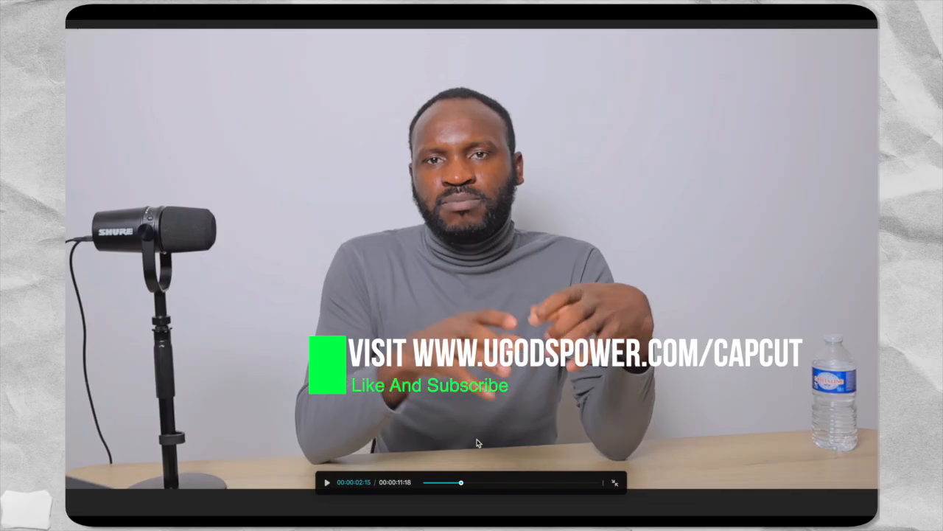
key(Escape)
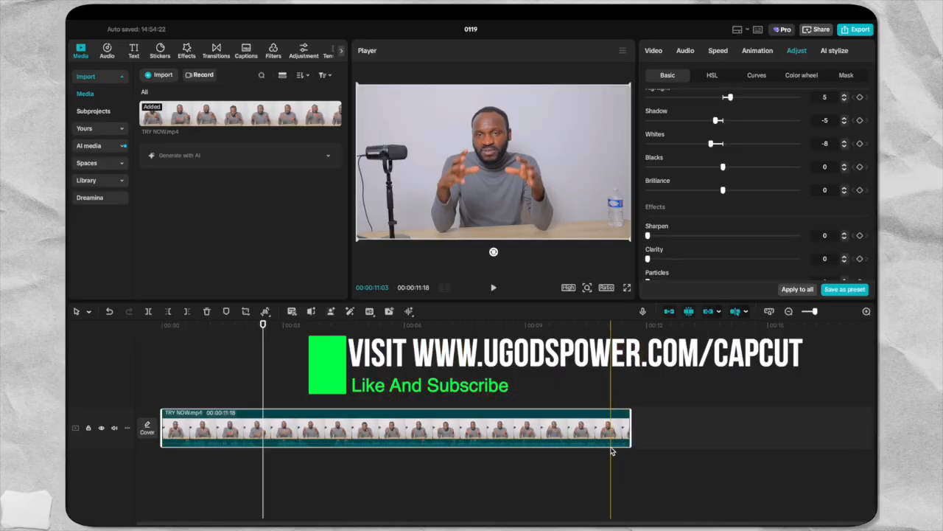
- Set the clip's Whites to -5
click(845, 147)
click(845, 147)
click(845, 142)
click(844, 142)
click(844, 142)
click(845, 143)
click(844, 142)
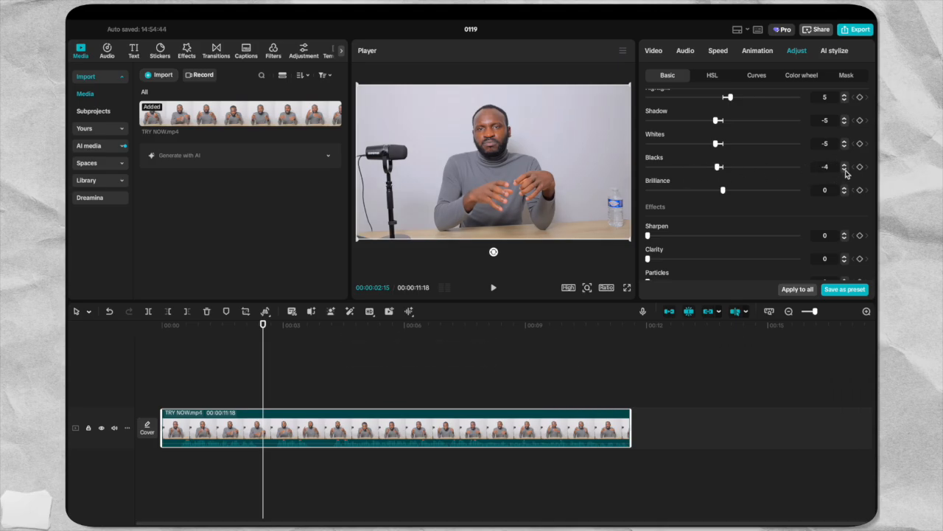
- Check the clip in full-screen preview, return to the editor, and raise its Brilliance to 5
click(626, 286)
click(612, 483)
click(845, 190)
click(845, 190)
click(845, 191)
click(846, 191)
- Play part of the clip in full-screen preview to judge the Brilliance change, and return to the editor
click(627, 288)
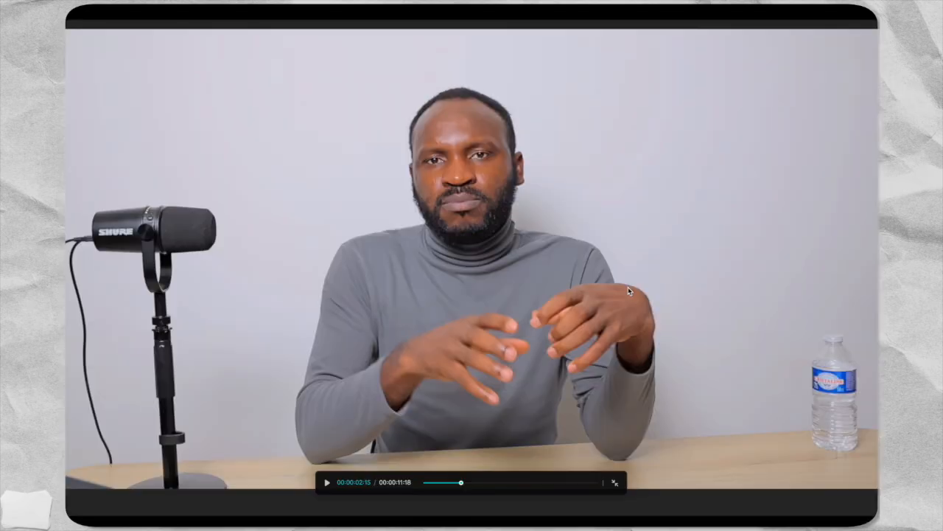
click(328, 483)
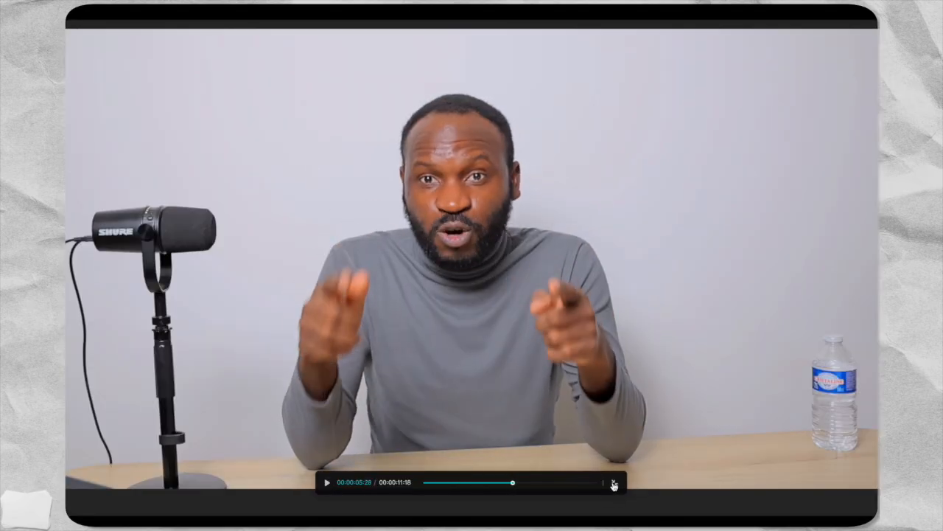
click(614, 484)
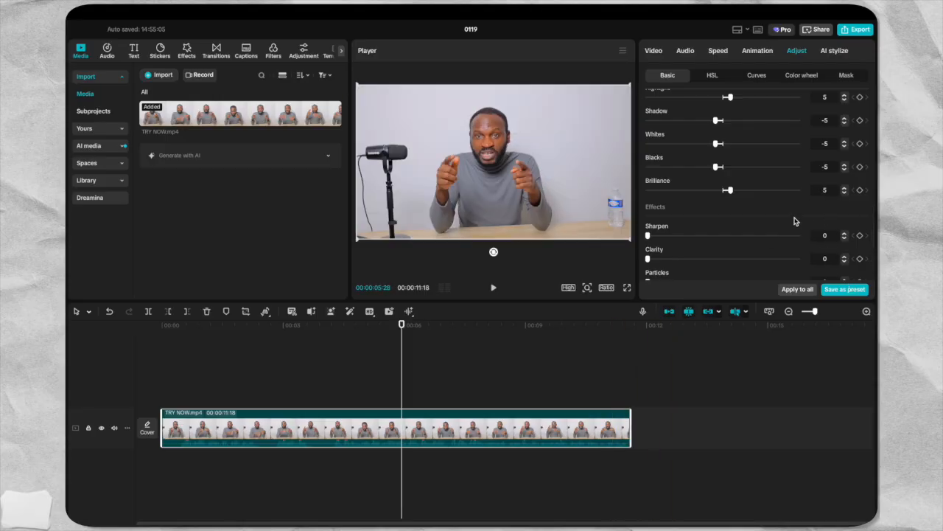
- Set the clip's Sharpen effect to 10
scroll(791, 222, down, 2)
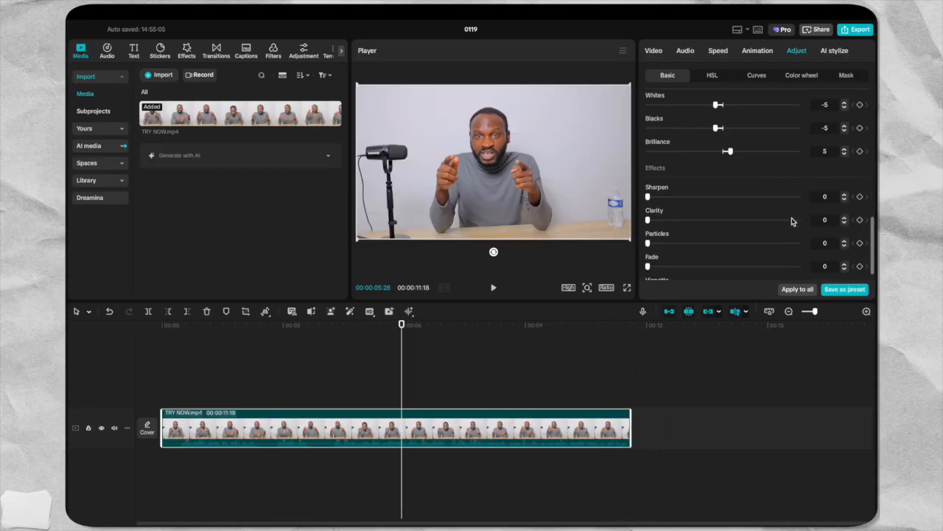
click(845, 193)
click(845, 194)
click(844, 193)
click(845, 194)
click(845, 194)
click(844, 193)
click(844, 194)
click(844, 194)
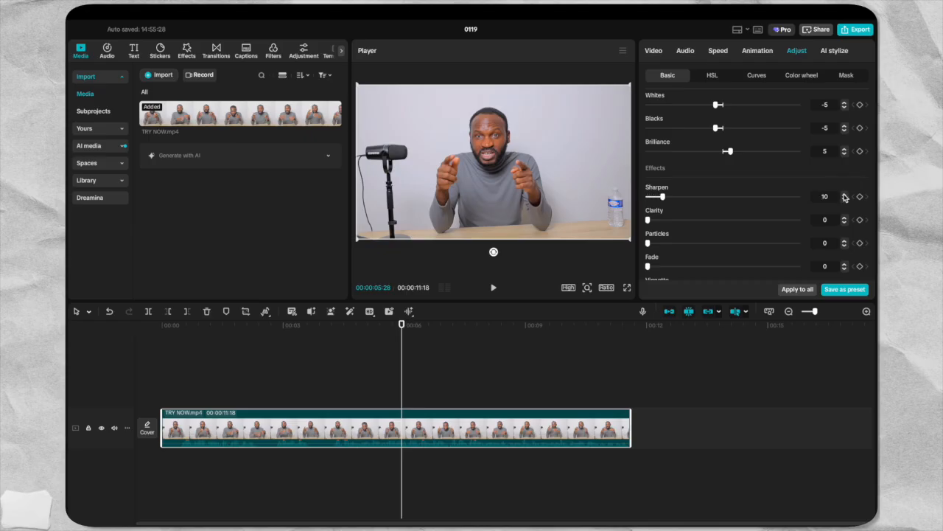
- Play part of the sharpened clip in full-screen preview, and return to the editor
click(626, 287)
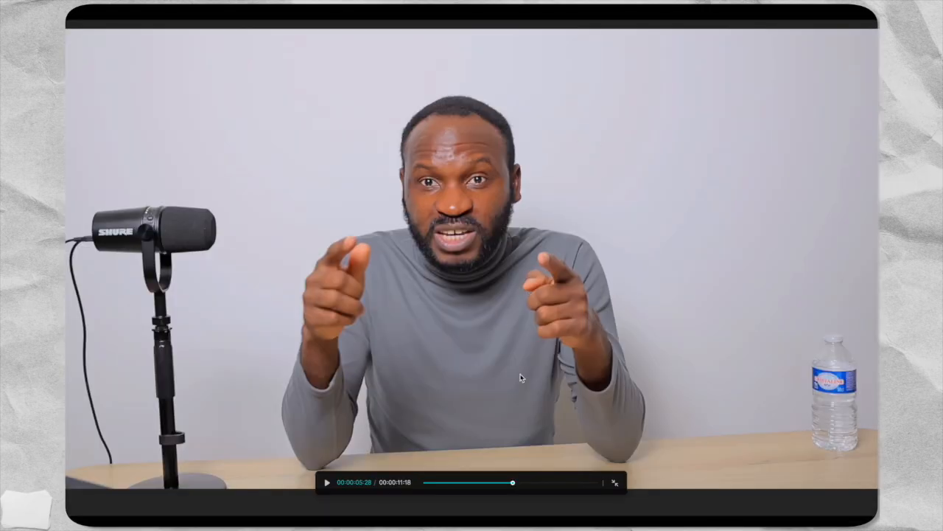
click(326, 483)
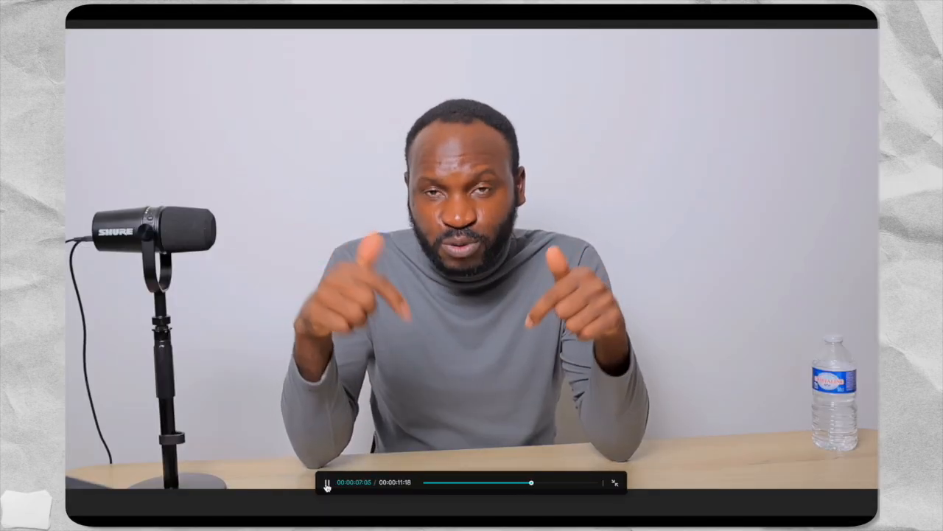
click(327, 482)
click(614, 483)
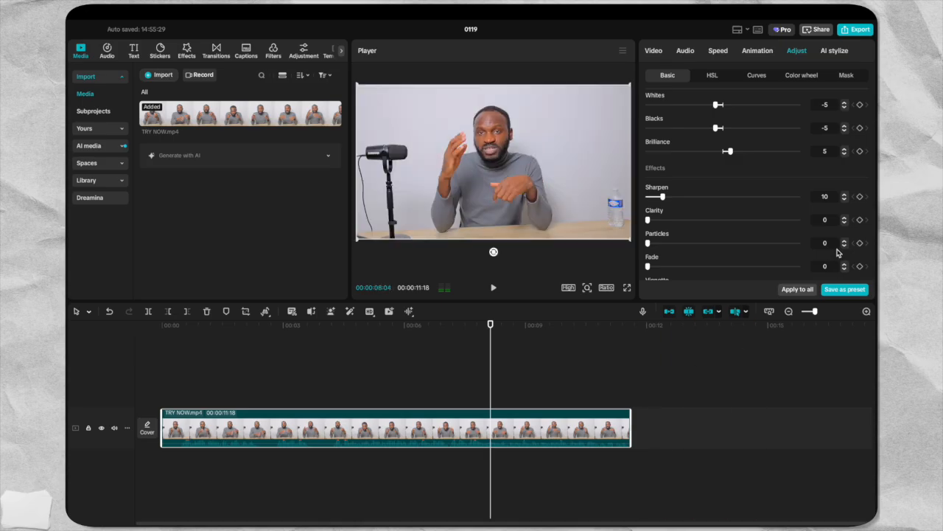
- Set the clip's Clarity and Particles effects to 5 each
click(845, 219)
click(845, 219)
click(845, 219)
click(846, 219)
click(845, 219)
- Play the clip in full-screen preview to judge the clarity and particles, and return to the editor
click(627, 288)
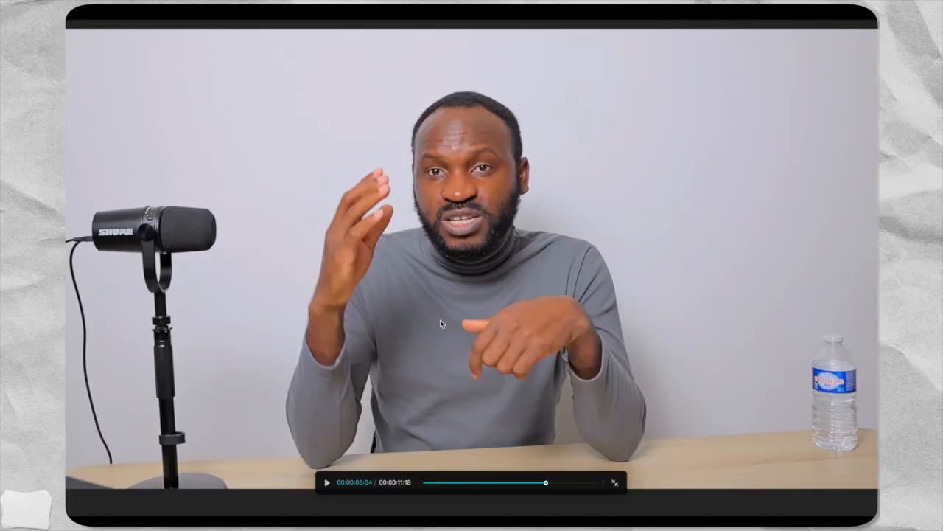
click(327, 482)
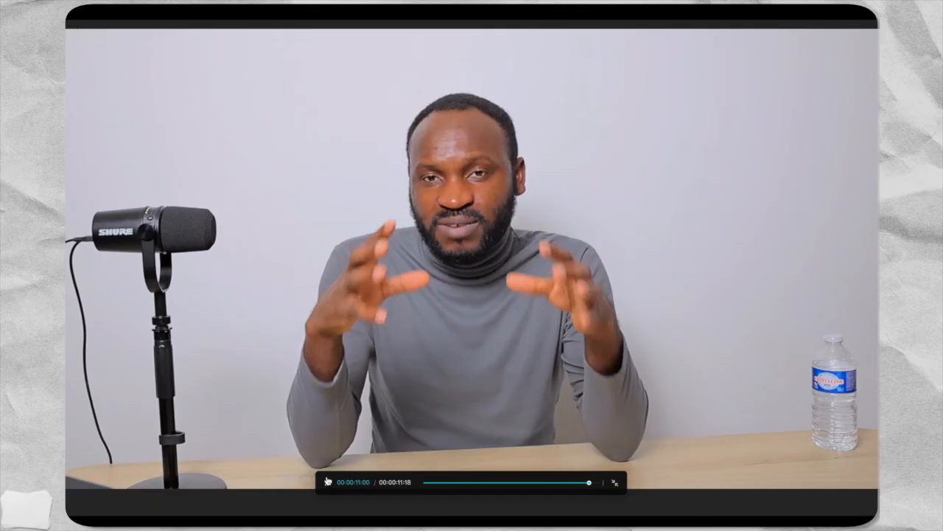
click(327, 482)
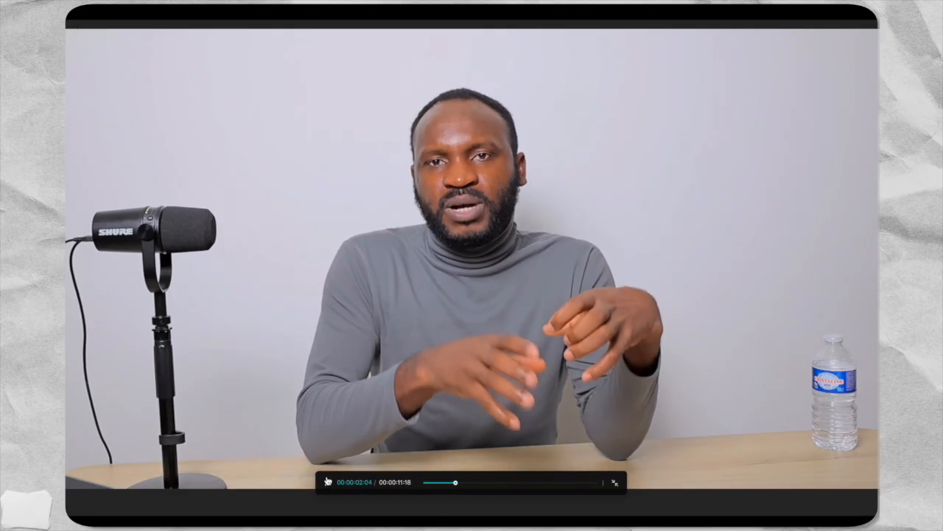
click(616, 485)
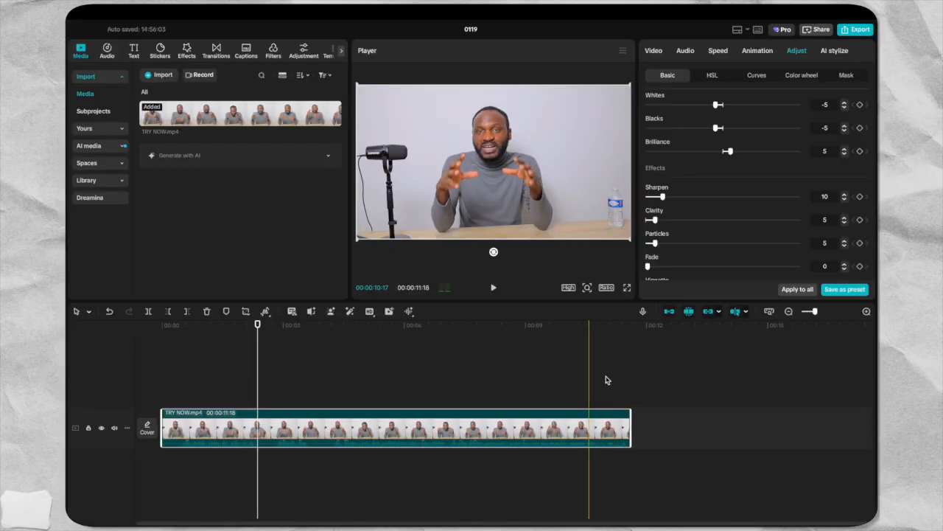
- Raise the clip's Fade effect to 8
scroll(758, 259, down, 1)
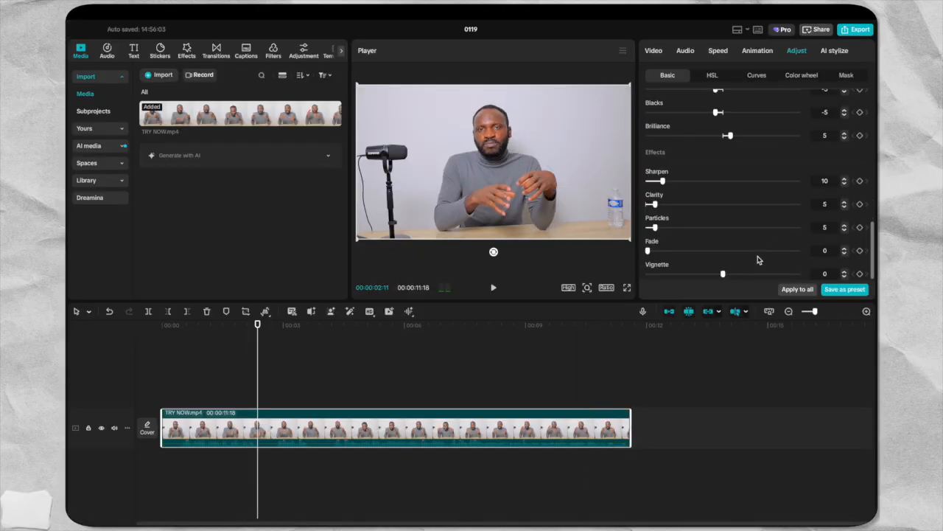
click(845, 249)
click(845, 249)
click(845, 250)
click(845, 249)
click(844, 249)
click(845, 249)
click(844, 249)
click(844, 249)
- Play part of the faded clip in full-screen preview, and return to the editor
click(626, 287)
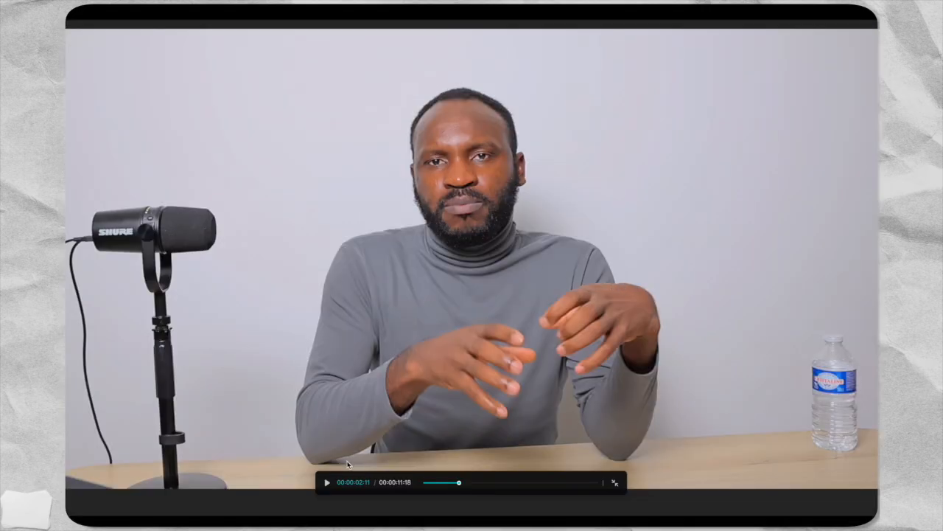
click(325, 483)
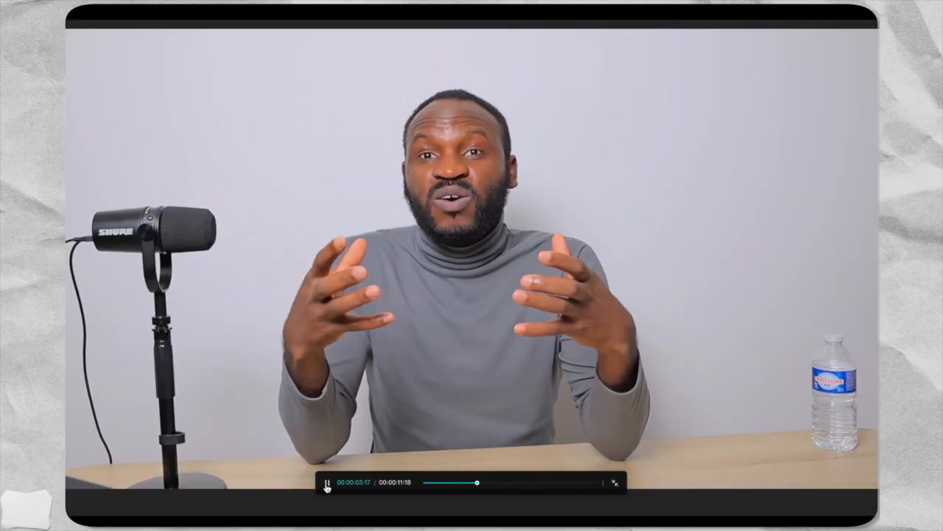
click(326, 483)
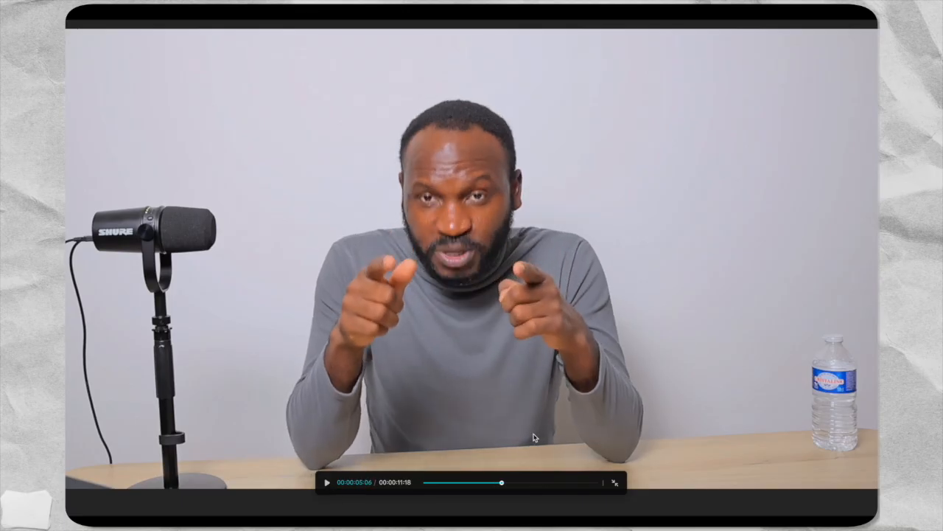
click(615, 483)
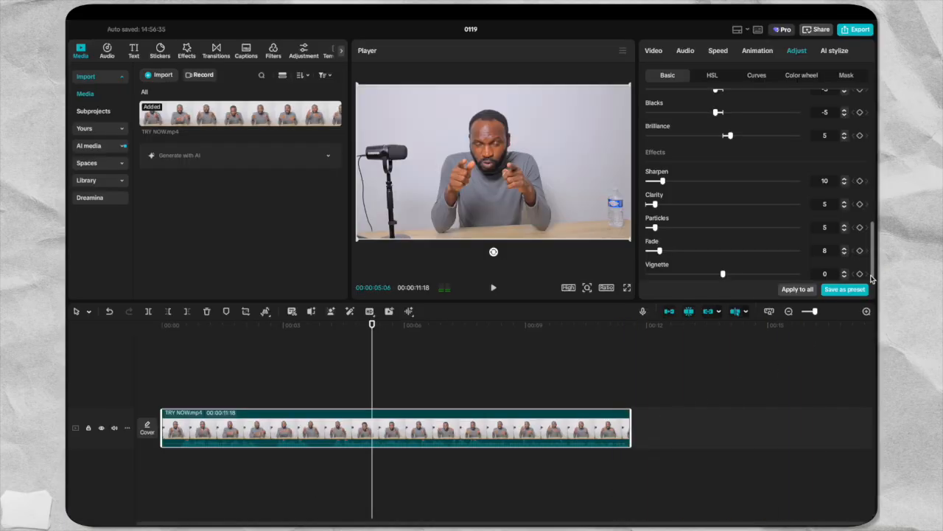
- Lower the clip's Fade effect to 3
click(845, 254)
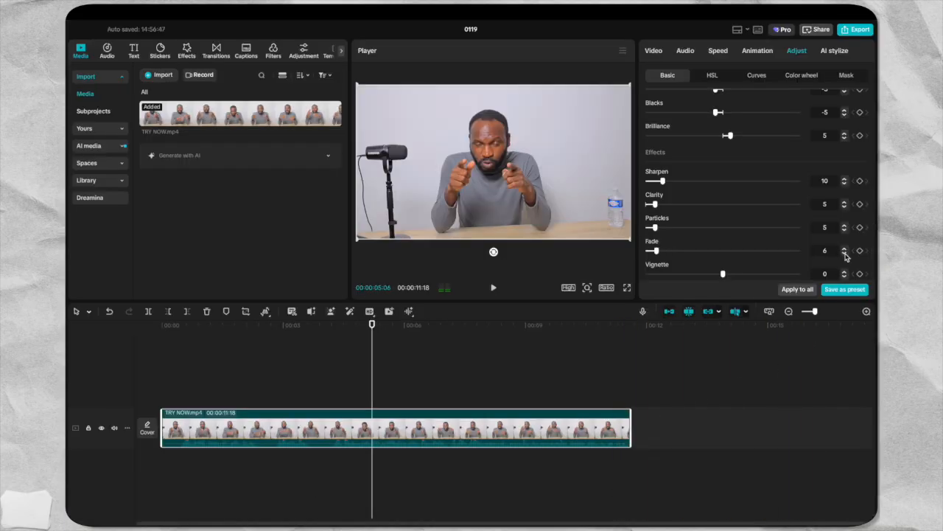
click(844, 254)
scroll(846, 255, up, 1)
scroll(840, 264, down, 1)
- Darken the clip's edges by raising Vignette to 7
click(844, 272)
click(844, 272)
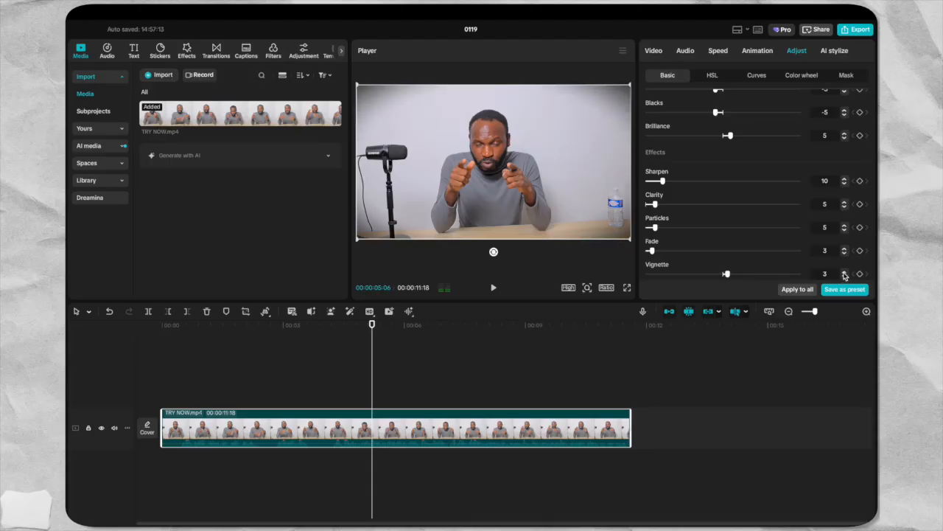
click(845, 272)
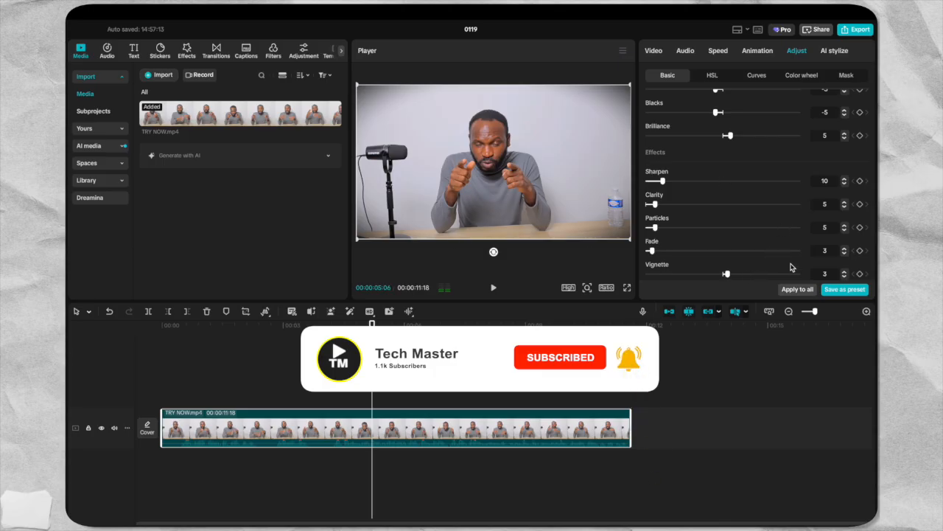
click(845, 272)
click(845, 272)
click(844, 272)
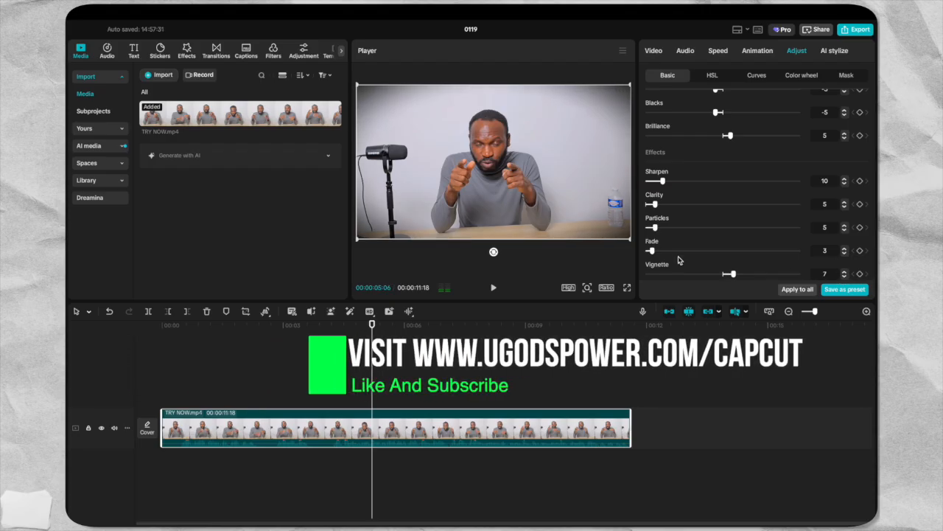
- Play part of the clip with its vignette in full-screen preview, and return to the editor
click(627, 287)
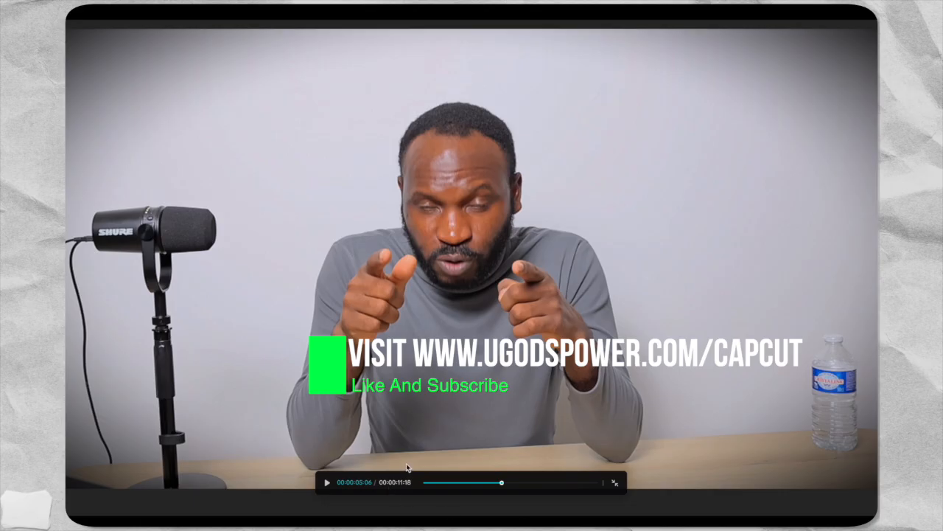
click(328, 482)
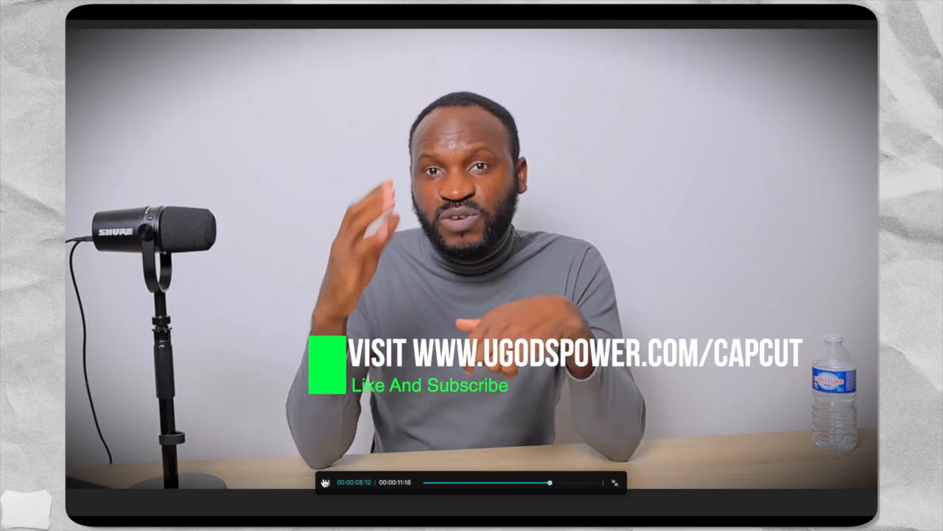
click(325, 483)
click(618, 482)
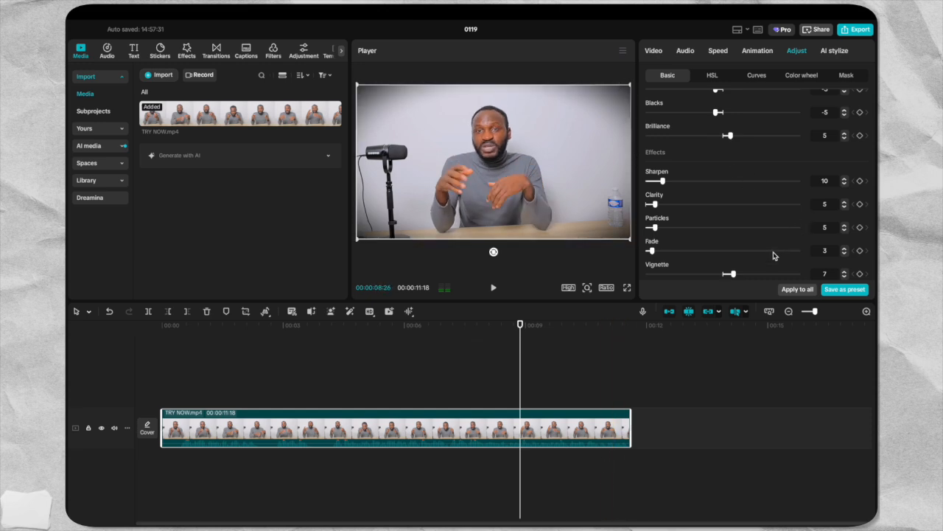
- Remove the clip's vignette by bringing Vignette back to 0
click(844, 277)
click(844, 277)
click(844, 277)
click(844, 277)
click(845, 278)
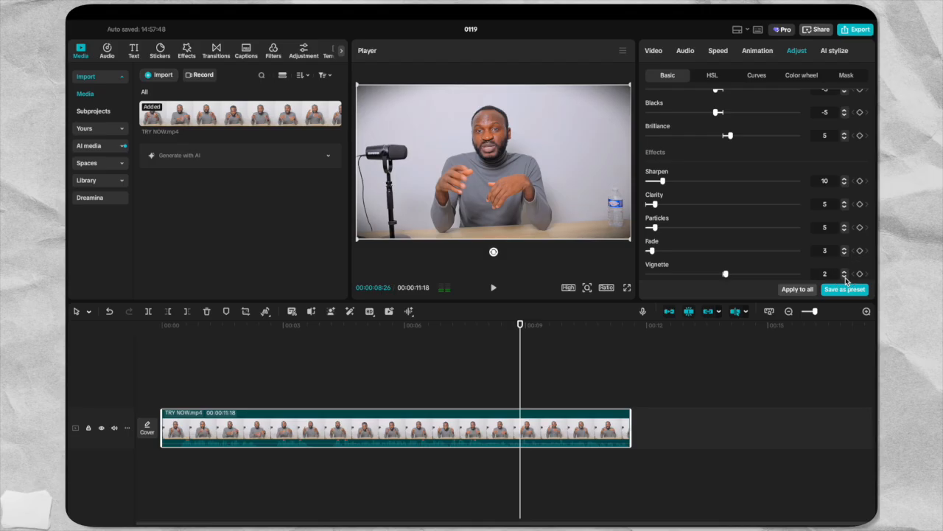
click(844, 277)
click(845, 277)
click(845, 272)
click(845, 276)
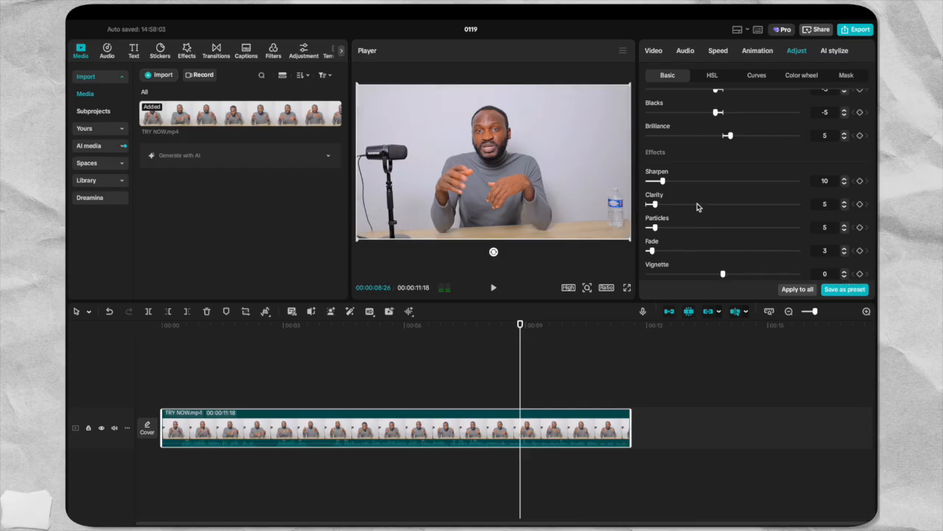
- Switch to the HSL adjustments and shift the red range's Hue to 4
scroll(700, 172, up, 3)
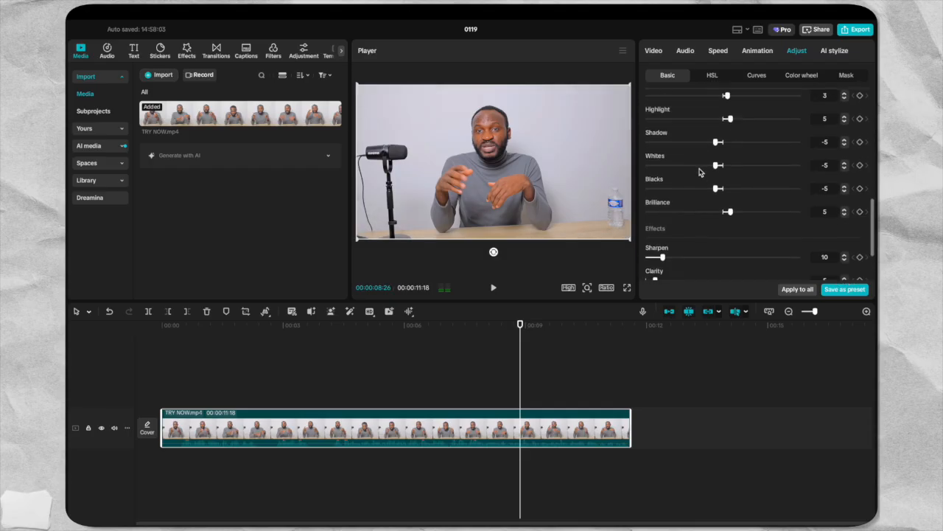
scroll(700, 173, down, 3)
scroll(700, 171, up, 4)
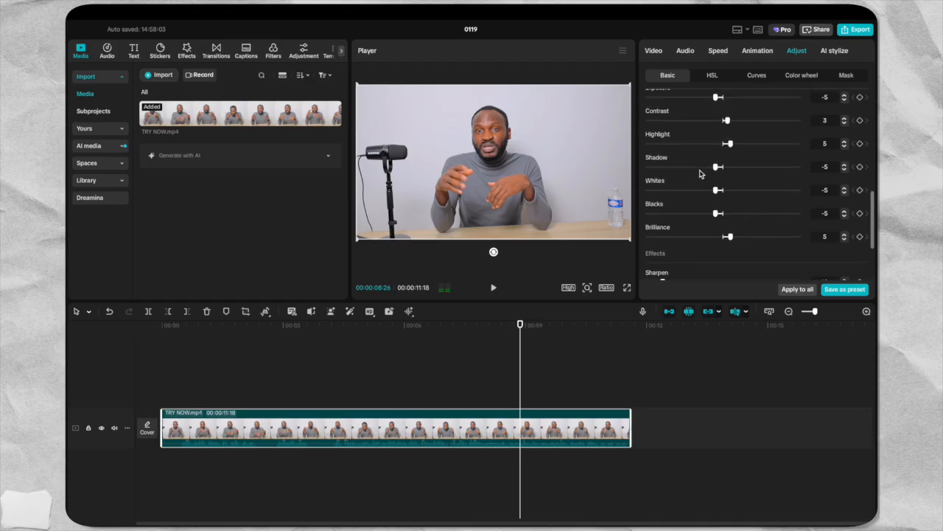
click(713, 79)
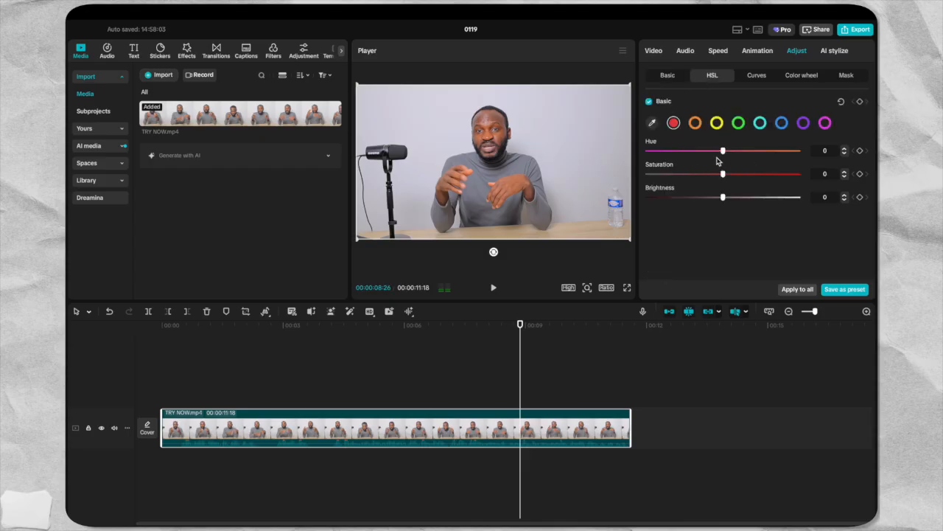
mouse_move(725, 152)
mouse_down()
mouse_move(715, 150)
mouse_move(752, 150)
mouse_move(689, 151)
mouse_move(777, 152)
mouse_move(727, 152)
mouse_up()
- Play part of the clip in full-screen preview to judge the red hue shift, and return to the editor
click(627, 288)
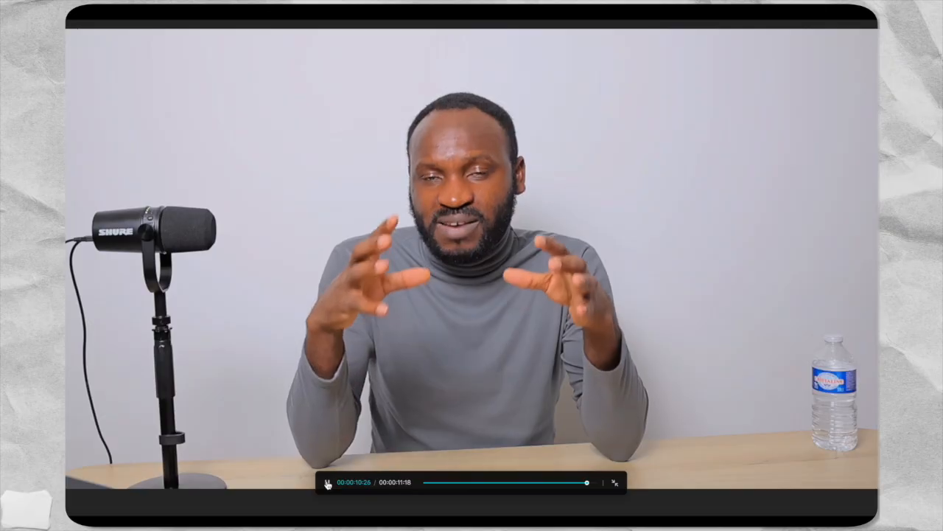
click(327, 484)
click(617, 485)
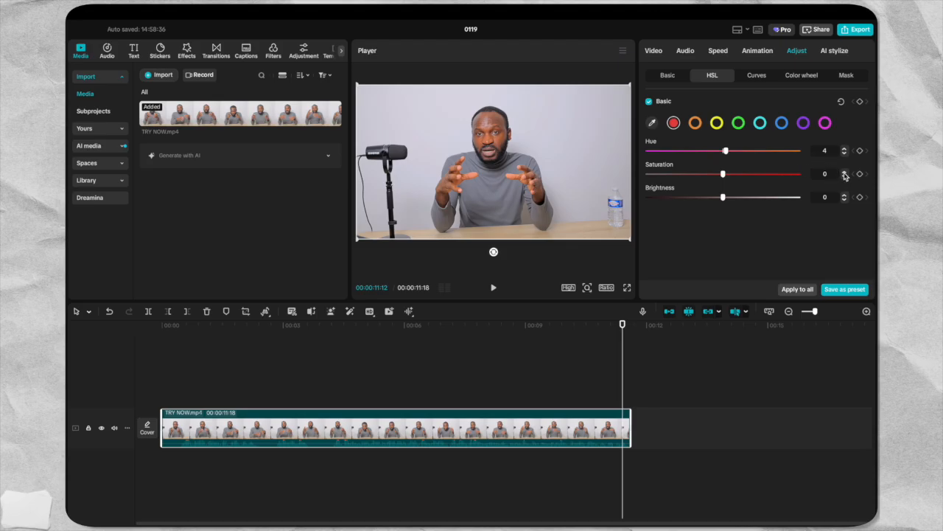
- Test a strong Saturation boost on the red range, and settle on a slight increase
drag(724, 177, 789, 174)
drag(788, 173, 729, 176)
drag(726, 176, 726, 176)
- Play the clip in full-screen preview to judge the red saturation, and pause the playback
click(626, 288)
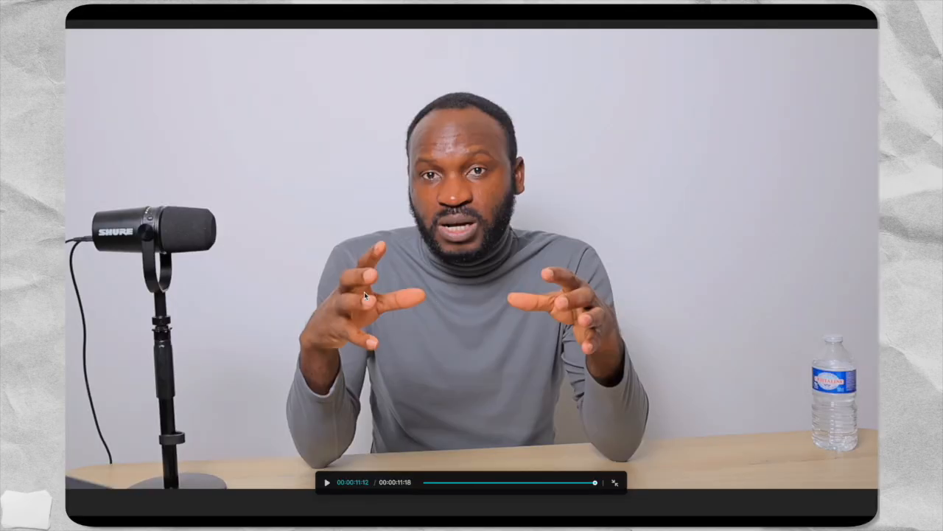
click(327, 483)
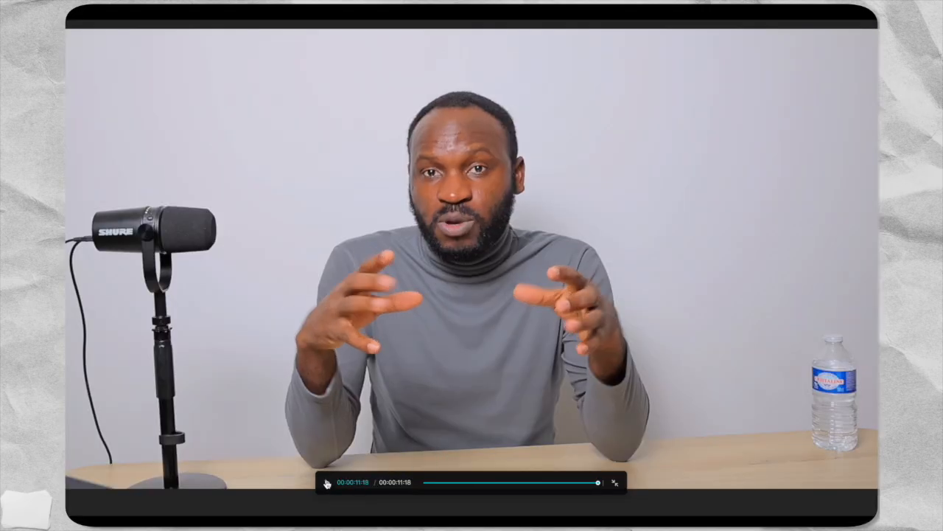
click(327, 483)
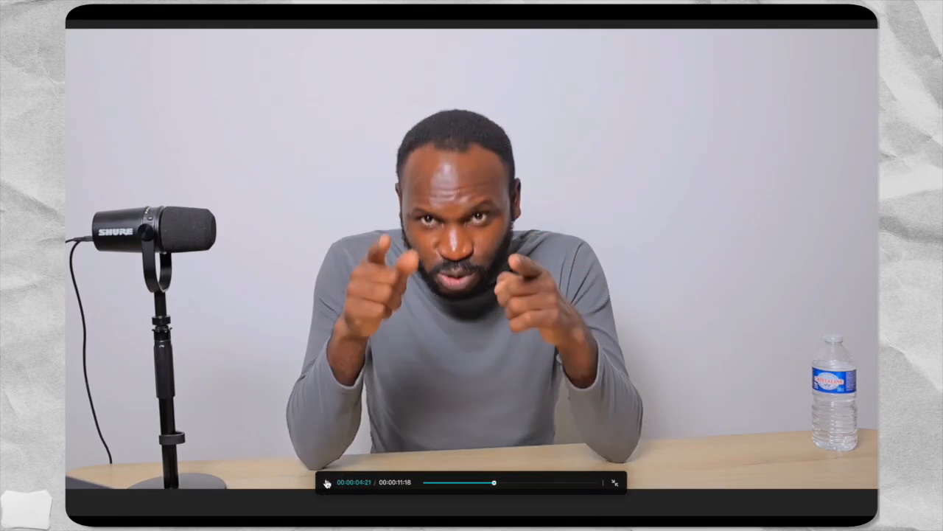
click(327, 482)
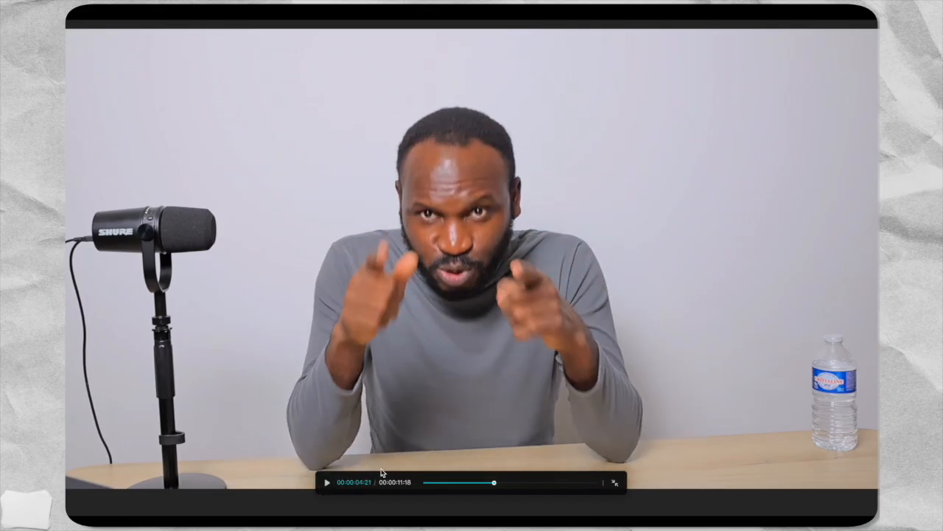
- Reduce the red range's Saturation to 3 and lower its Brightness to -49
click(616, 484)
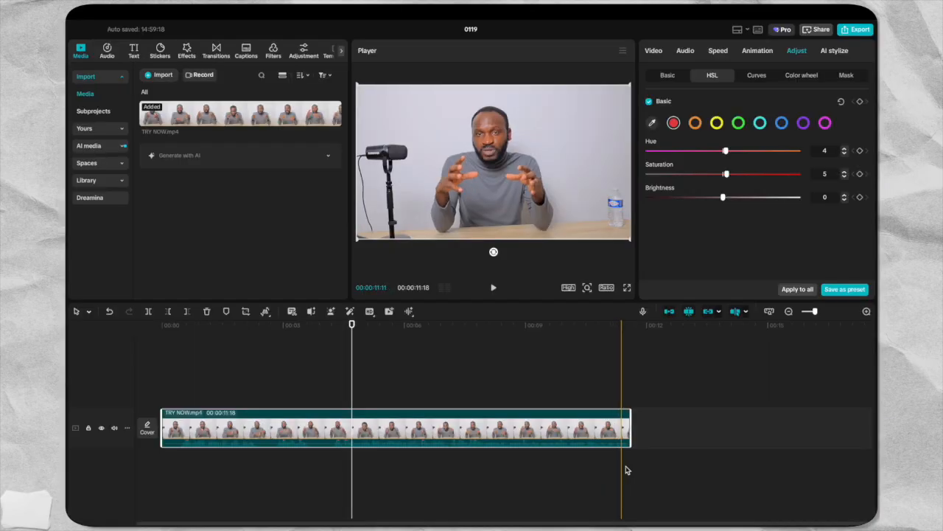
click(844, 177)
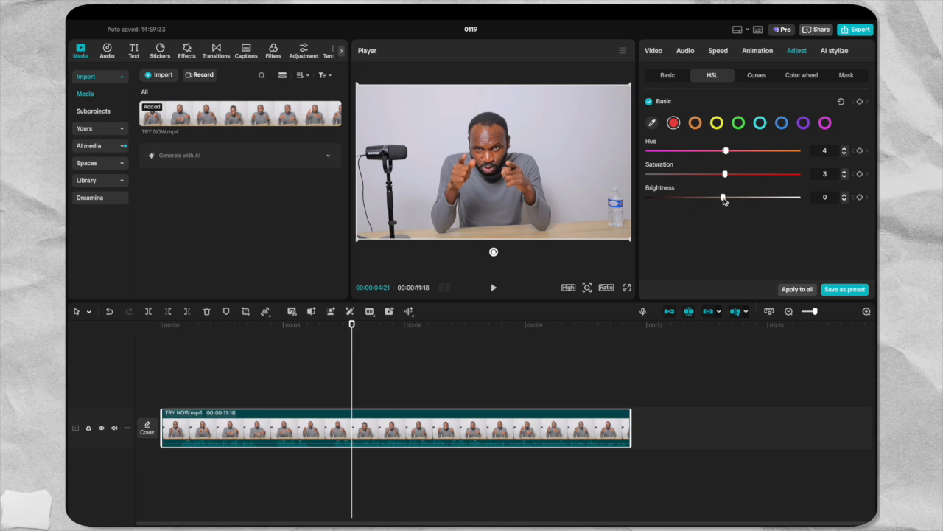
drag(723, 198, 686, 197)
- Play part of the clip in full-screen preview to judge the darker reds, and raise the red range's Brightness partway back
click(627, 288)
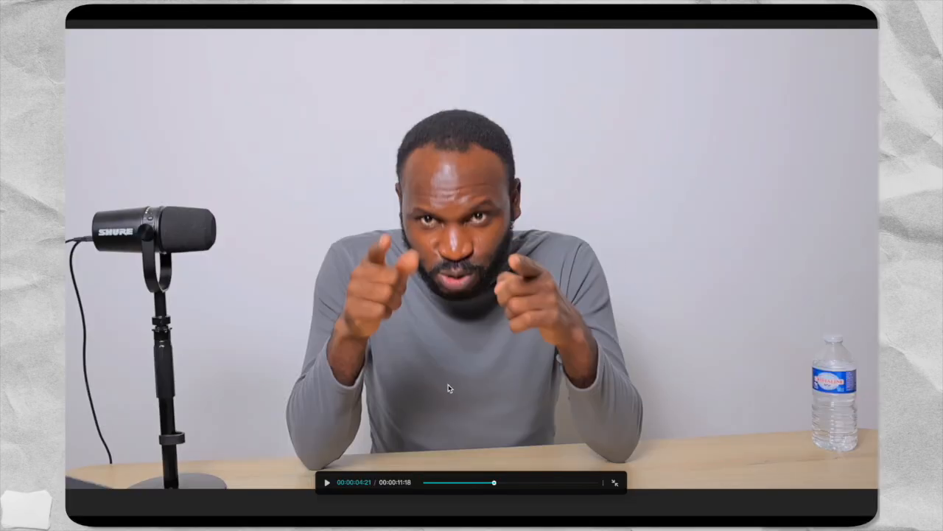
click(329, 482)
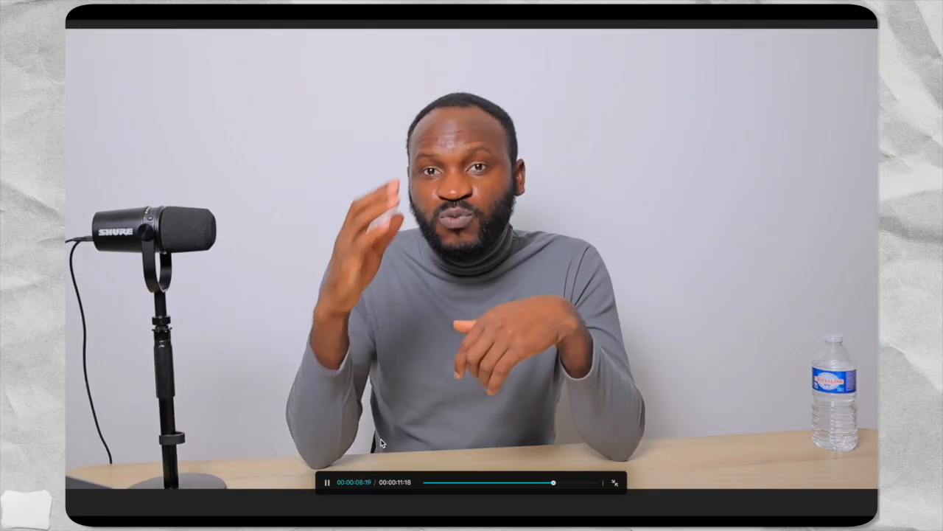
click(329, 483)
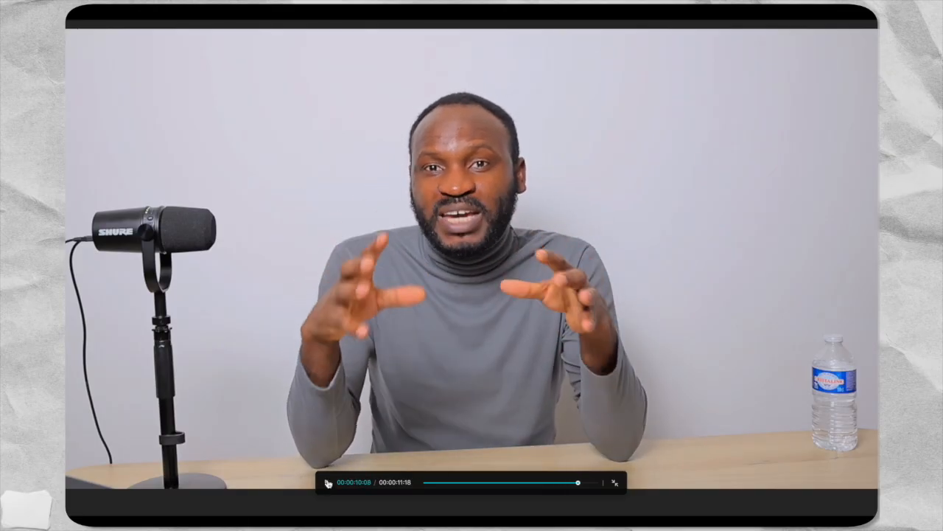
click(614, 483)
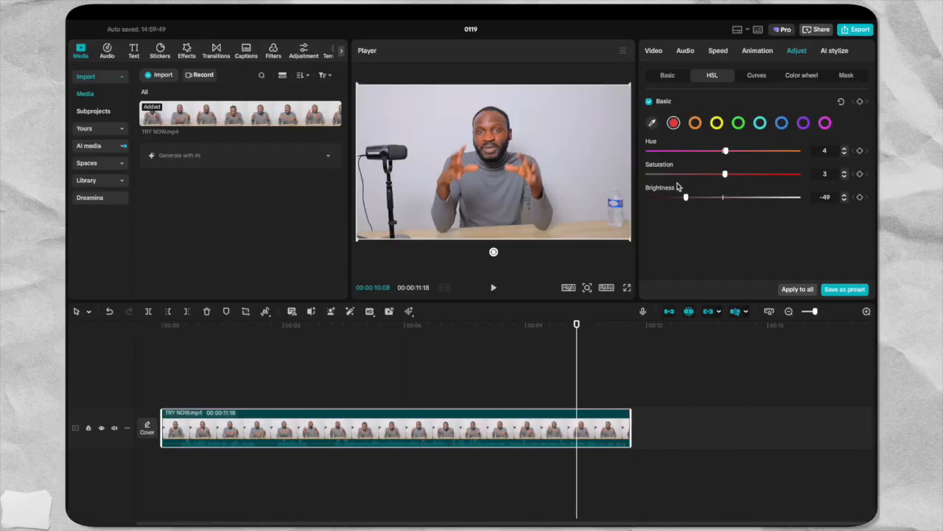
drag(686, 198, 709, 207)
- Test Hue, Saturation and Brightness shifts on the orange range and a Hue shift on yellow, returning each to 0
click(697, 123)
mouse_move(722, 150)
mouse_down()
mouse_move(638, 151)
mouse_move(801, 154)
mouse_move(680, 158)
mouse_move(802, 156)
mouse_move(723, 159)
mouse_up()
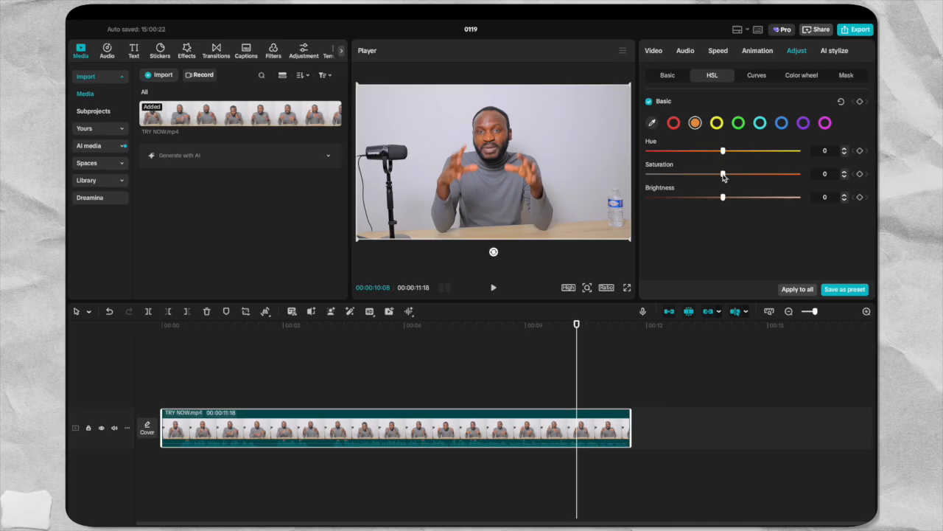
mouse_move(722, 177)
mouse_down()
mouse_move(762, 177)
mouse_move(644, 167)
mouse_move(821, 172)
mouse_move(623, 170)
mouse_move(800, 174)
mouse_move(665, 169)
mouse_move(723, 174)
mouse_up()
mouse_move(723, 198)
mouse_down()
mouse_move(685, 191)
mouse_move(747, 190)
mouse_move(648, 177)
mouse_move(749, 191)
mouse_move(724, 190)
mouse_up()
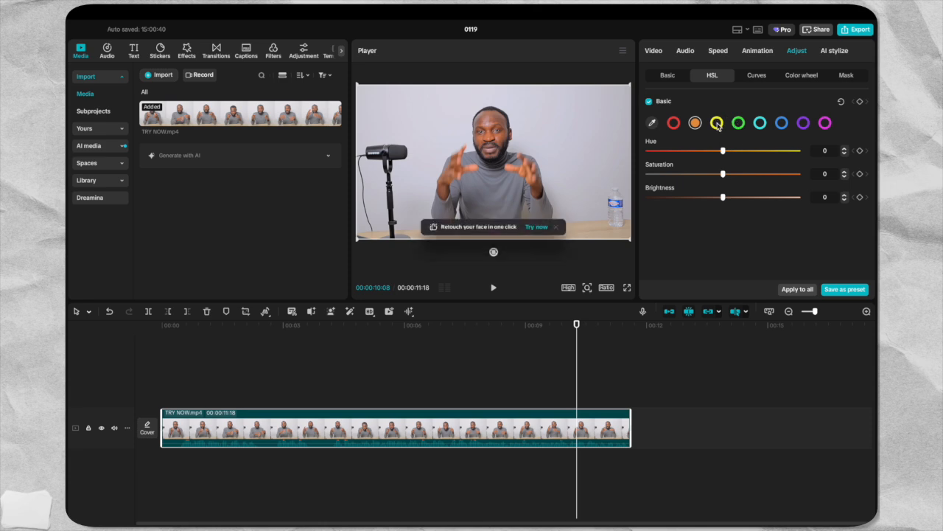
click(717, 124)
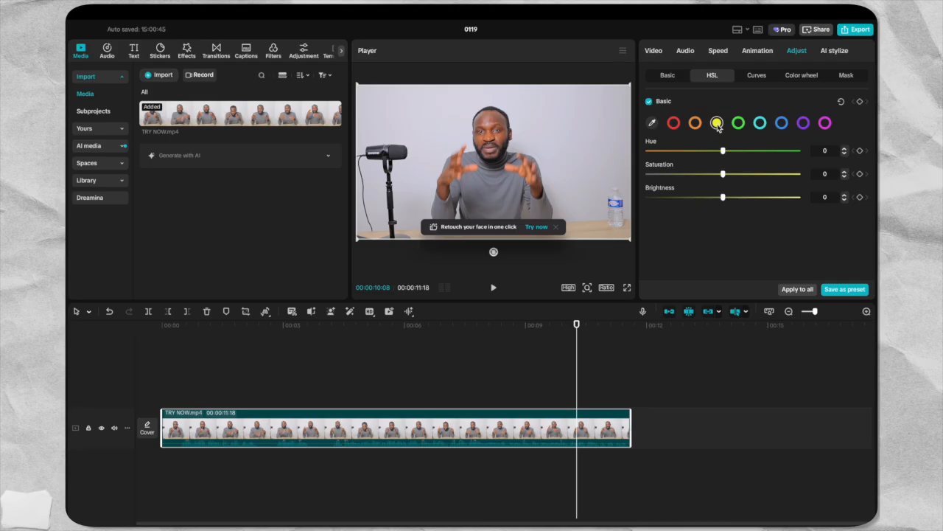
mouse_move(723, 150)
mouse_down()
mouse_move(680, 150)
mouse_move(774, 150)
mouse_move(663, 151)
mouse_move(785, 157)
mouse_move(712, 153)
mouse_move(744, 153)
mouse_move(723, 151)
mouse_up()
- Test Hue and strong Brightness shifts on the green range, and settle on a Brightness of -5 with Hue at 0
click(740, 123)
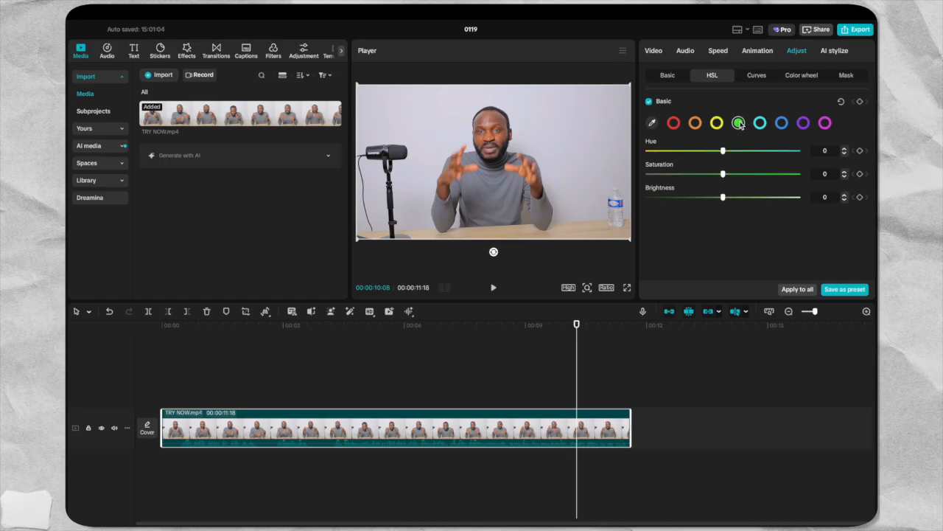
drag(725, 153, 763, 158)
drag(770, 155, 743, 210)
drag(762, 211, 795, 213)
drag(796, 213, 719, 210)
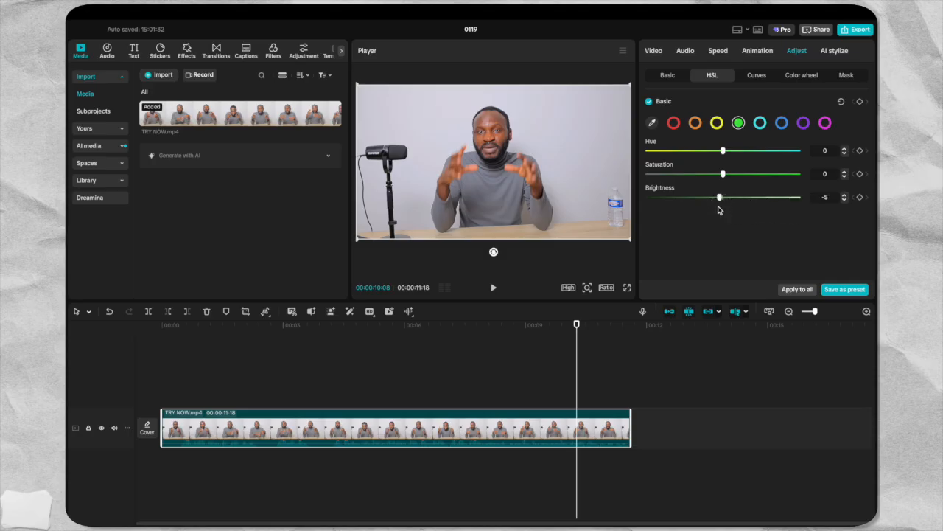
- Test shifts on the cyan, blue and magenta ranges, looking at purple as well, and return the values to 0
click(761, 123)
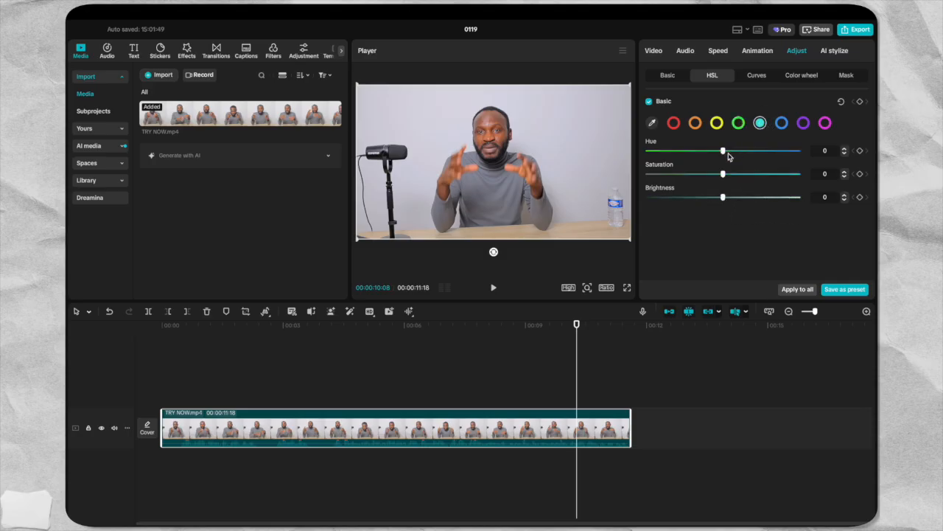
drag(724, 151, 721, 204)
click(780, 124)
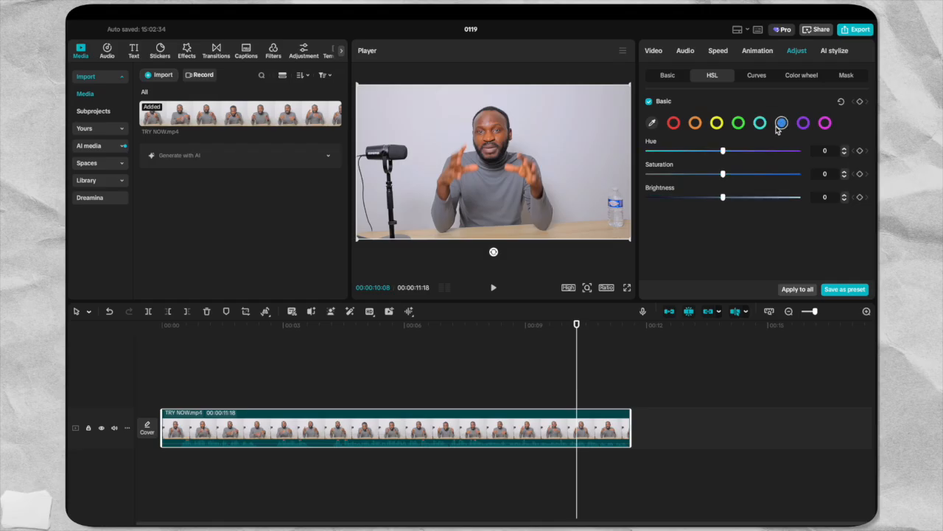
drag(720, 153, 815, 156)
drag(808, 160, 723, 154)
click(803, 123)
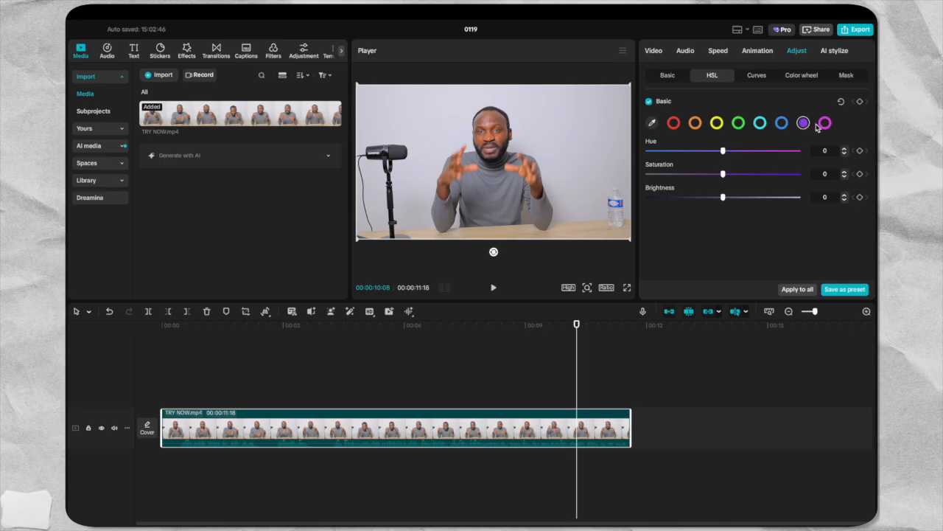
click(826, 124)
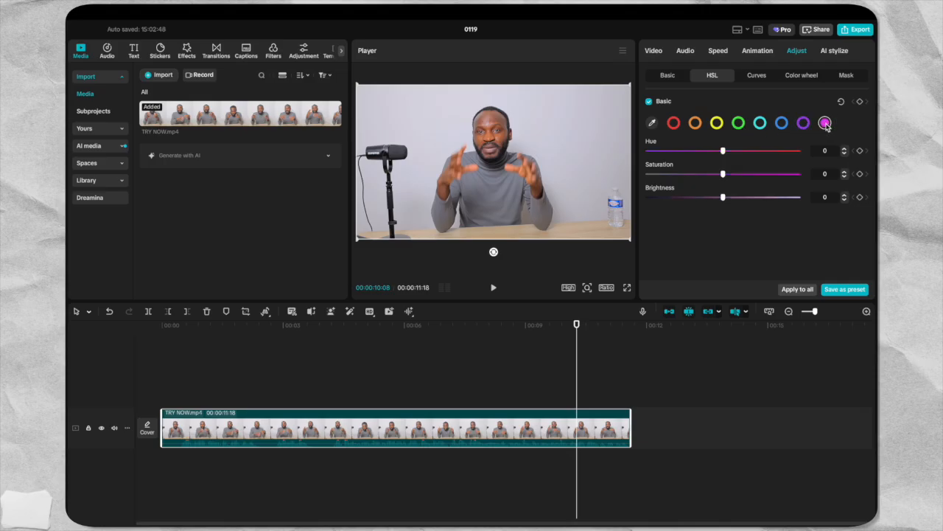
mouse_move(709, 155)
mouse_down()
mouse_move(770, 152)
mouse_move(709, 150)
mouse_move(722, 156)
mouse_up()
- Play the clip to its end in full-screen preview to judge the HSL changes, and return to the editor
click(627, 287)
click(347, 447)
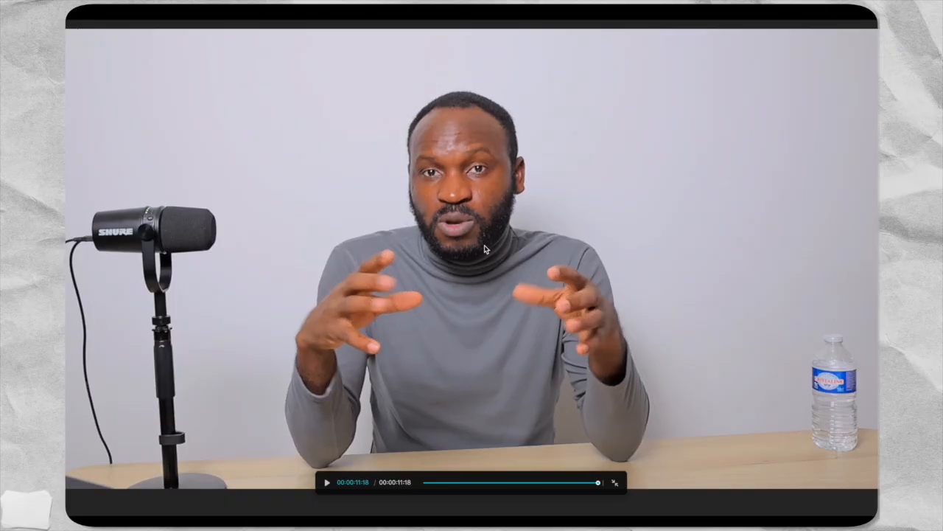
click(613, 482)
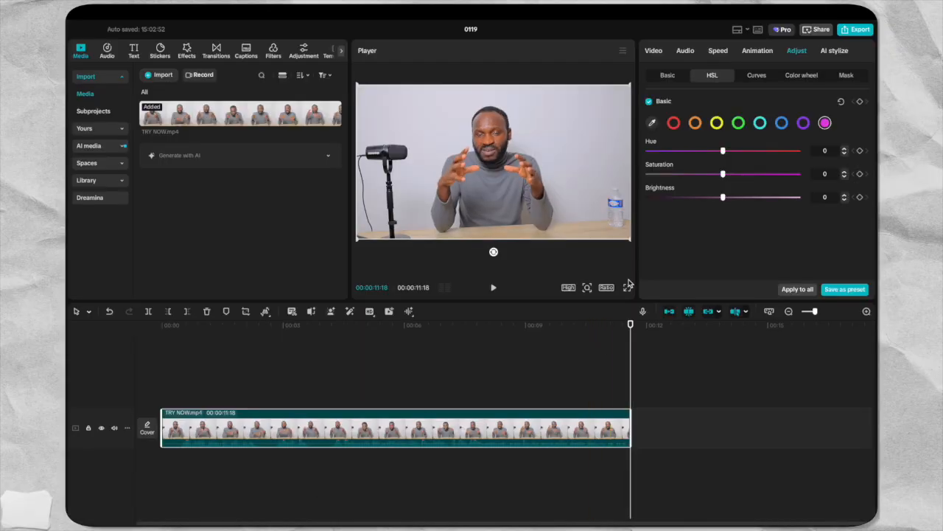
- Switch to the Curves adjustments, test pulling the Luma curve's white point fully down, and settle it slightly inward at full height
click(754, 77)
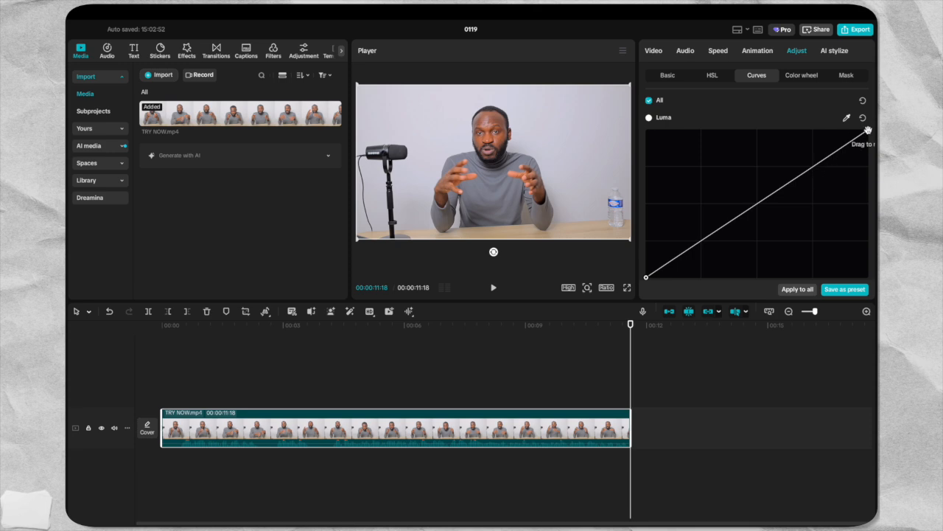
drag(868, 131, 874, 297)
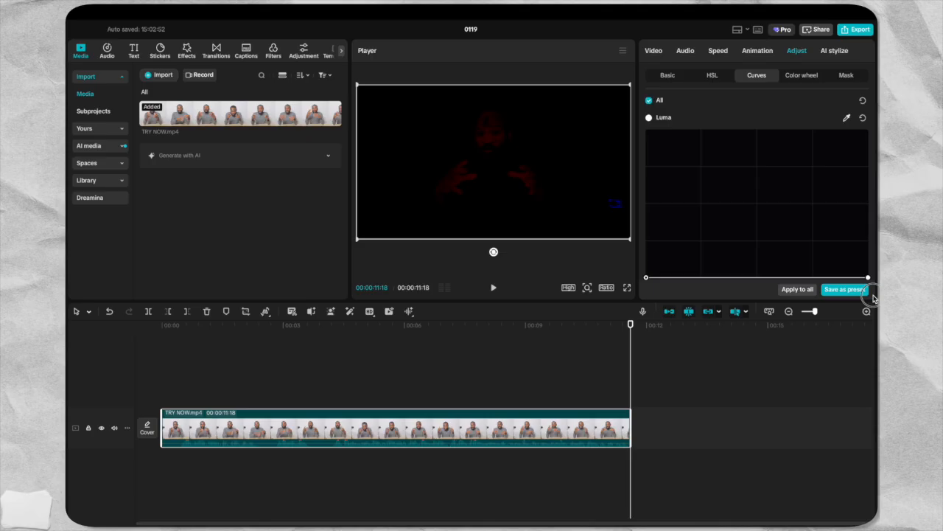
drag(874, 296, 868, 120)
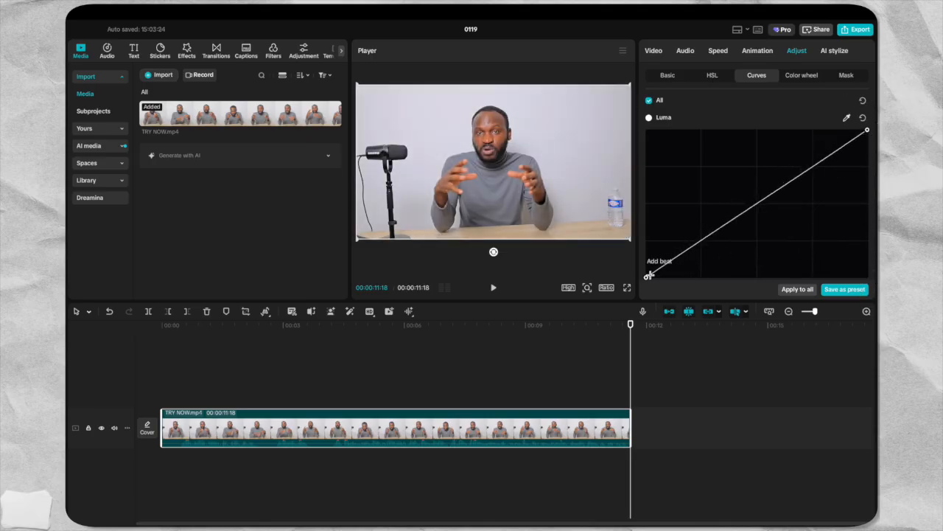
mouse_move(647, 274)
mouse_down()
mouse_move(635, 100)
mouse_move(645, 285)
mouse_up()
drag(865, 128, 865, 130)
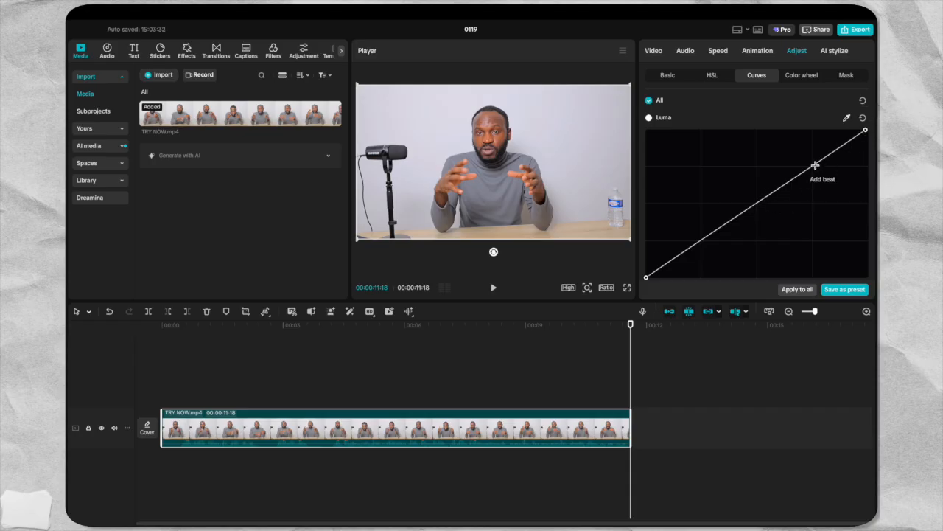
- Shape the Luma curve into a gentle S with a slightly raised highlight point, a midtone point and a slightly lowered shadow point
click(816, 163)
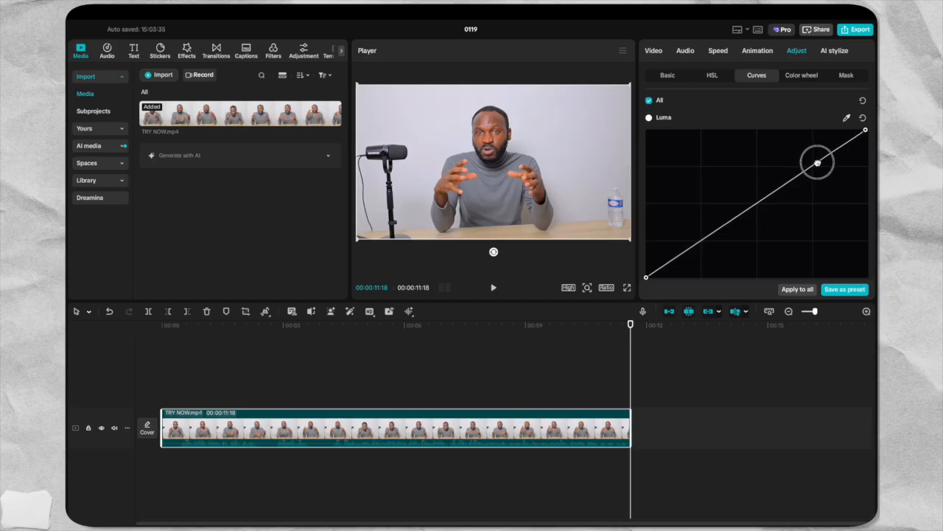
drag(818, 163, 816, 161)
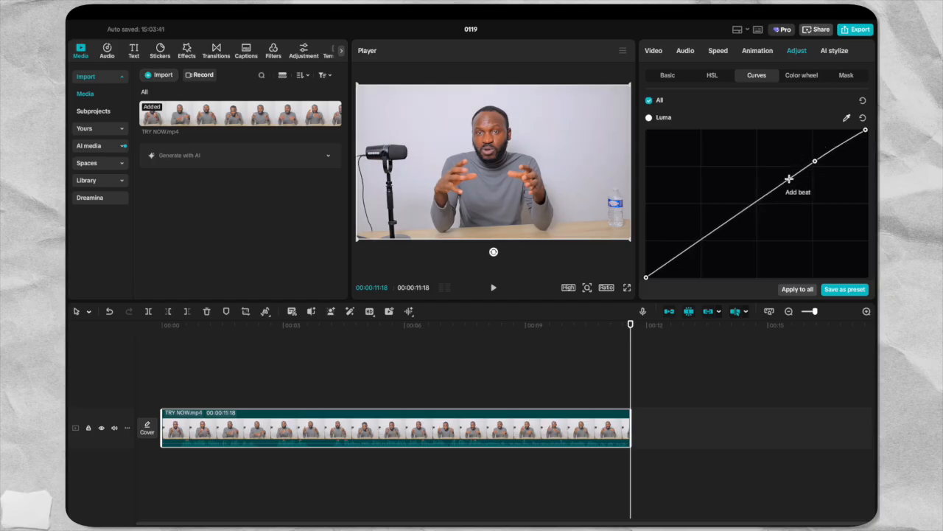
click(757, 202)
drag(757, 202, 758, 202)
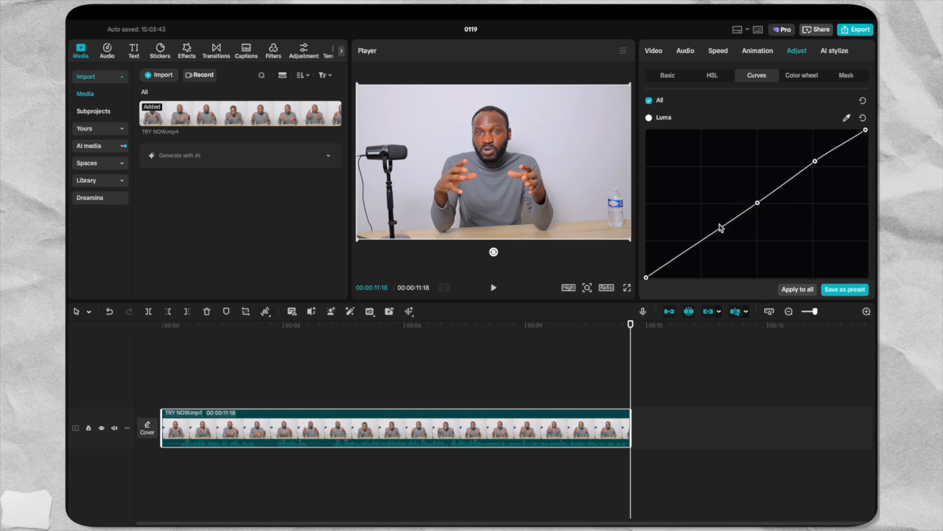
click(700, 241)
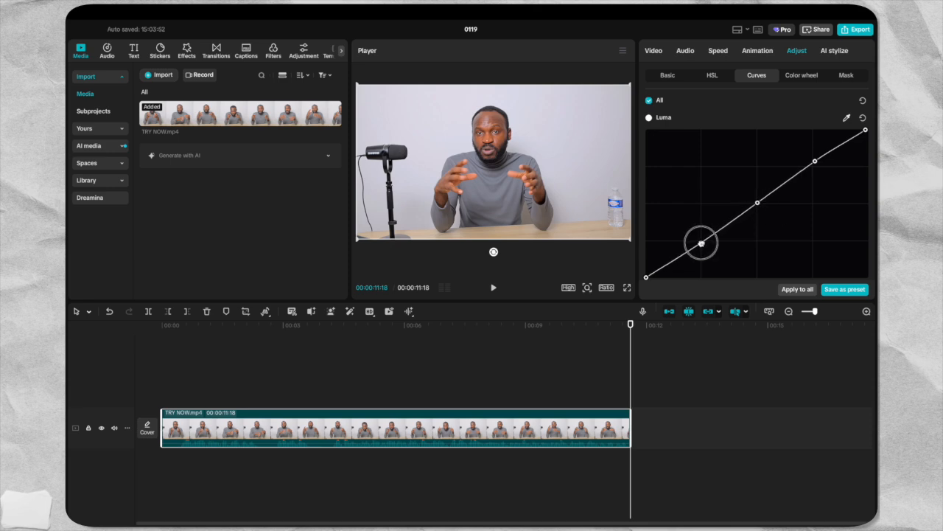
- Play the clip's opening seconds in full-screen preview to judge the Luma curve, and return to the editor
click(626, 286)
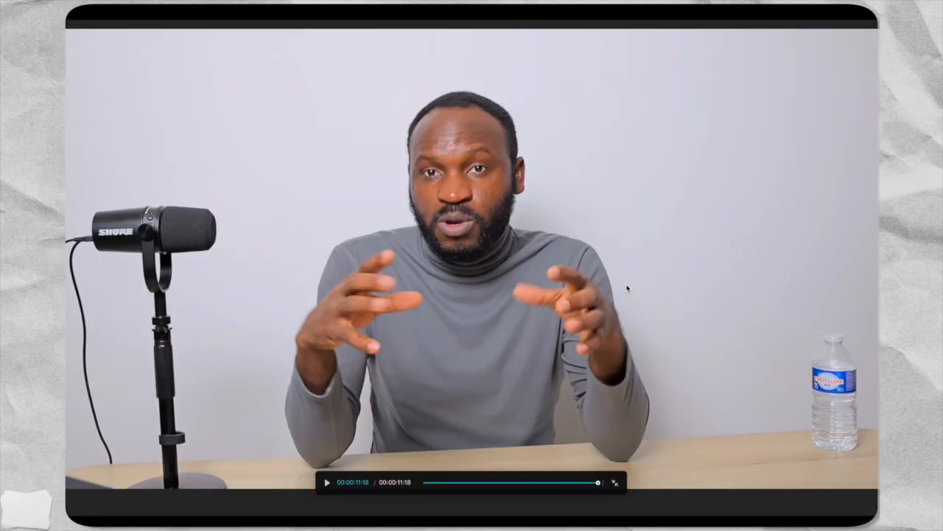
click(325, 481)
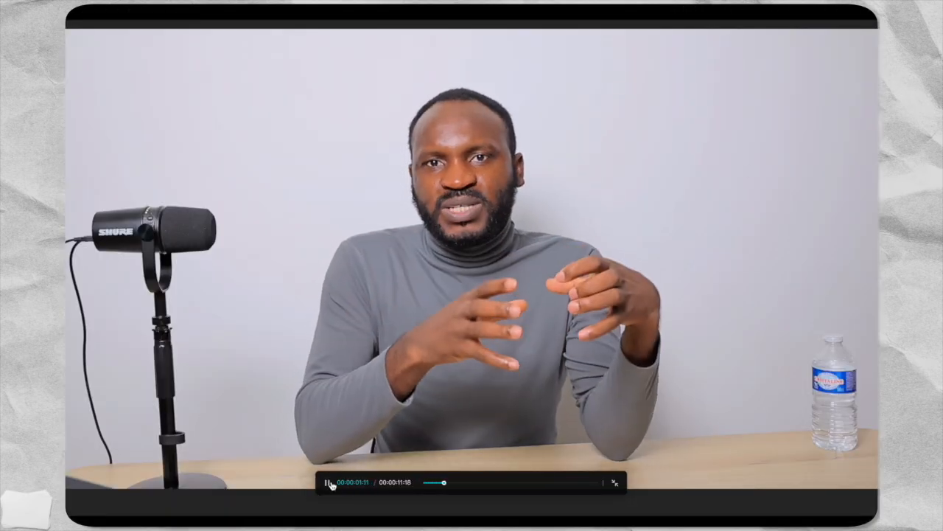
click(329, 483)
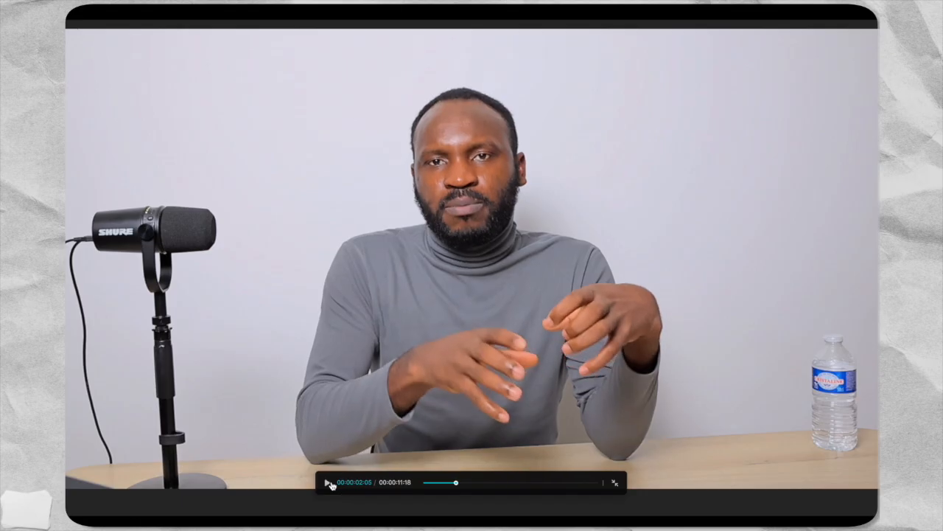
click(615, 482)
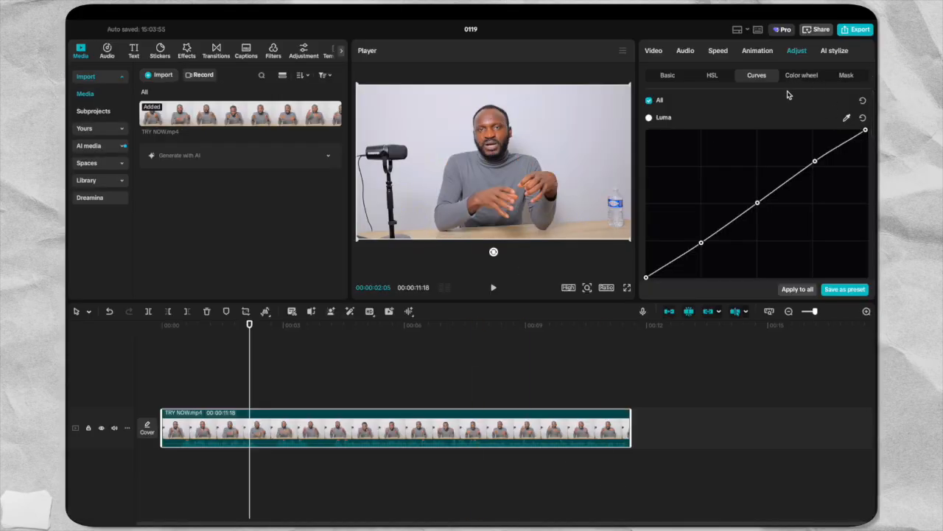
- Look over the Red, Green and Blue curves, and open the Color wheel adjustments
scroll(785, 216, down, 4)
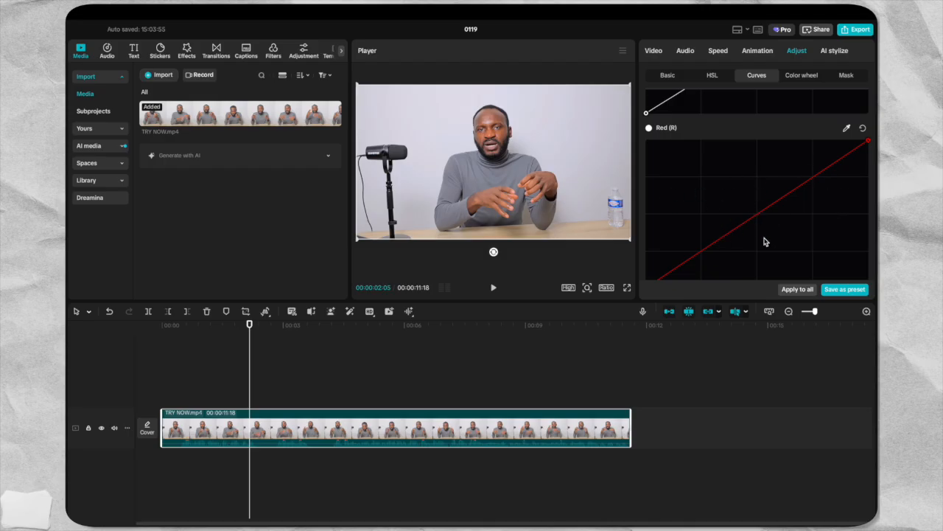
scroll(770, 203, down, 6)
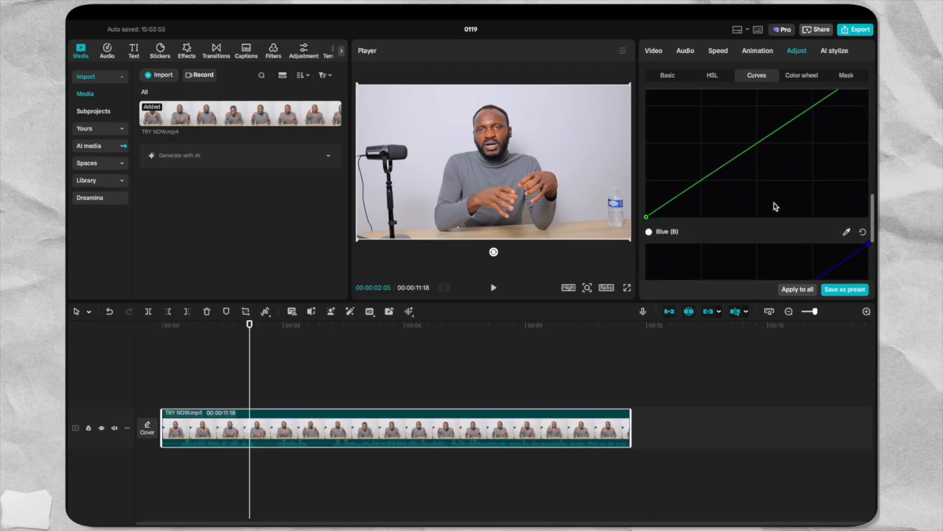
scroll(774, 197, down, 1)
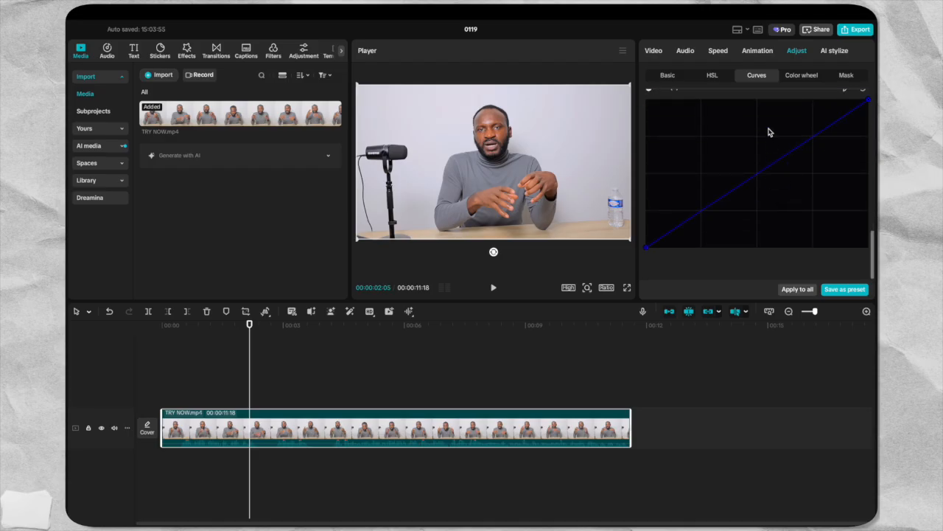
scroll(783, 138, up, 6)
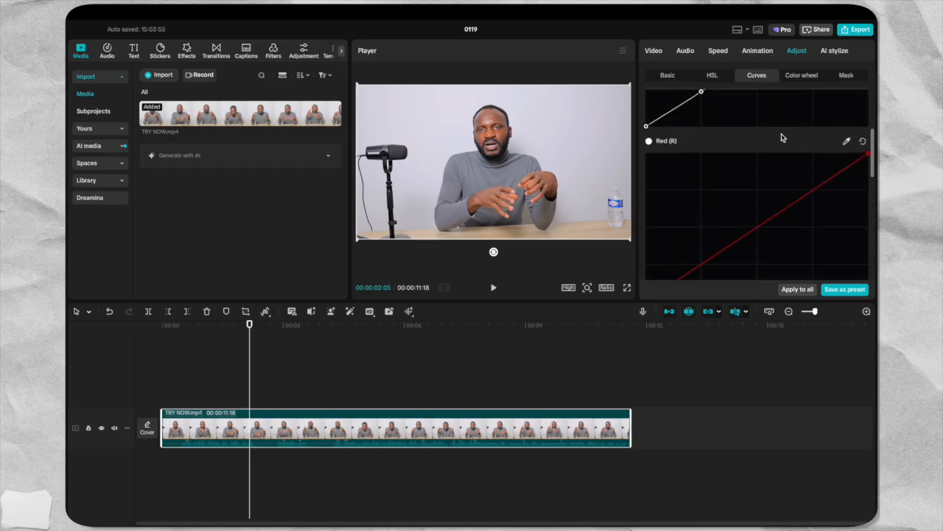
scroll(783, 138, up, 4)
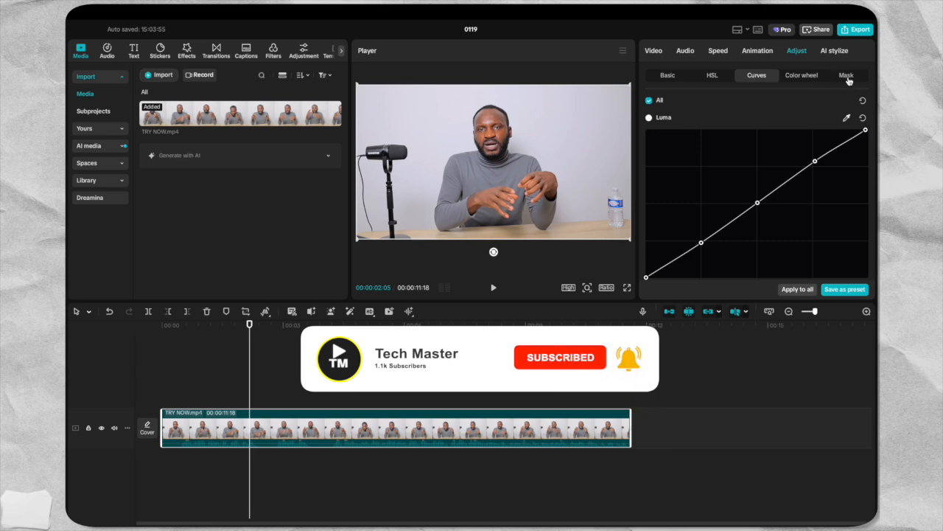
click(800, 77)
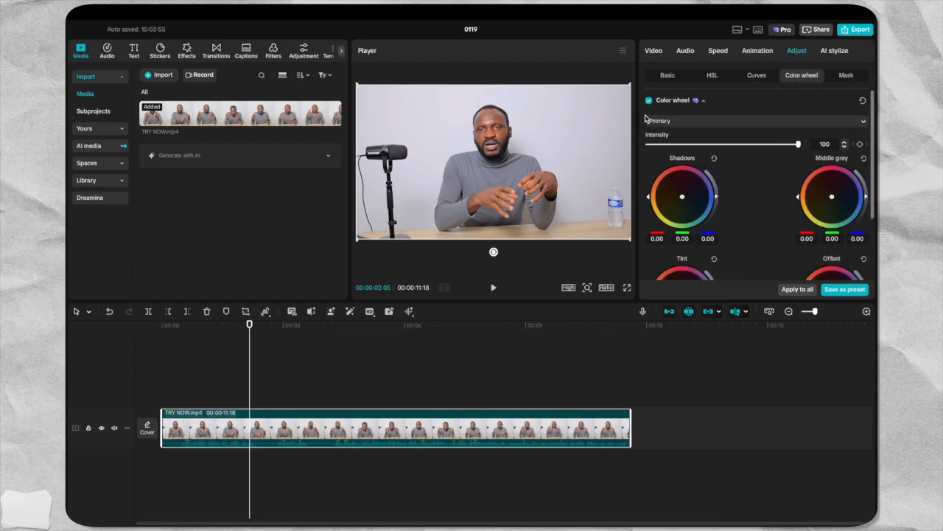
- Keep the Primary color wheels, raise the Middle grey saturation very slightly, and play the clip in full-screen preview to judge it
click(673, 124)
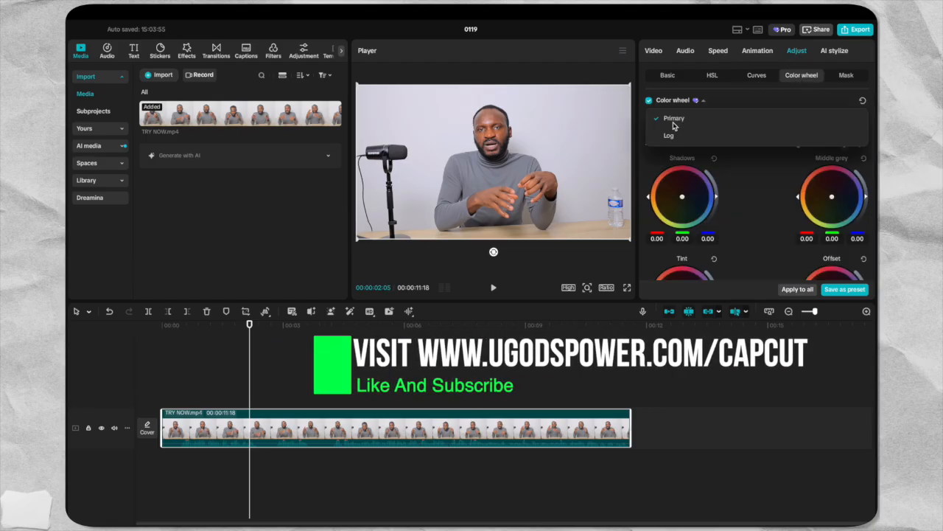
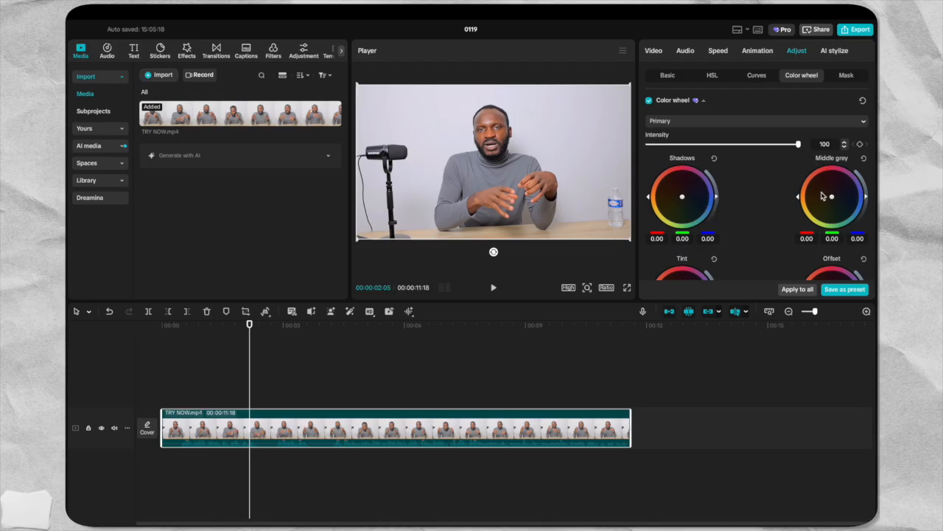
drag(796, 196, 797, 195)
click(627, 287)
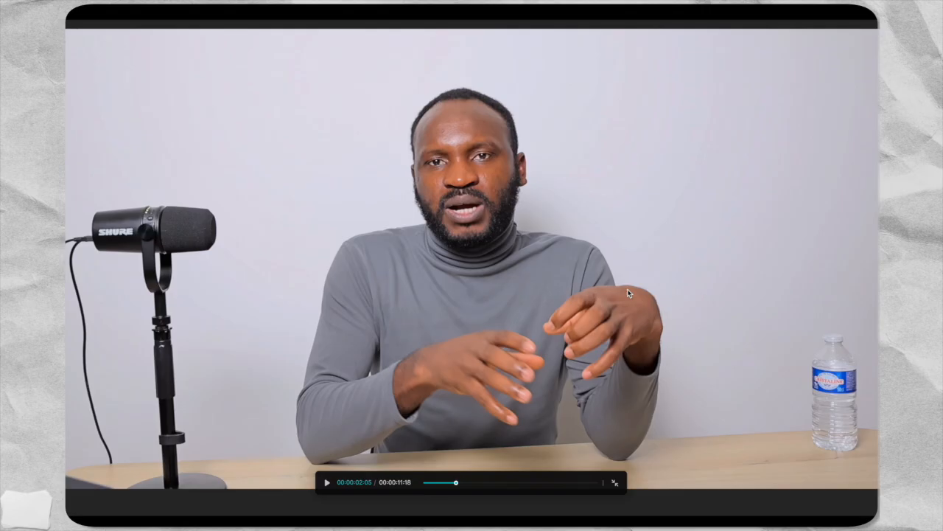
click(328, 482)
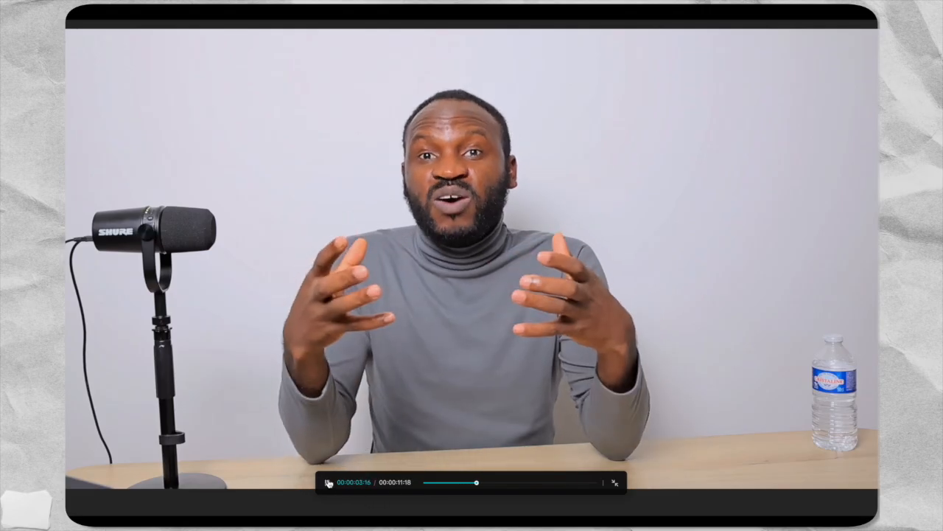
click(612, 481)
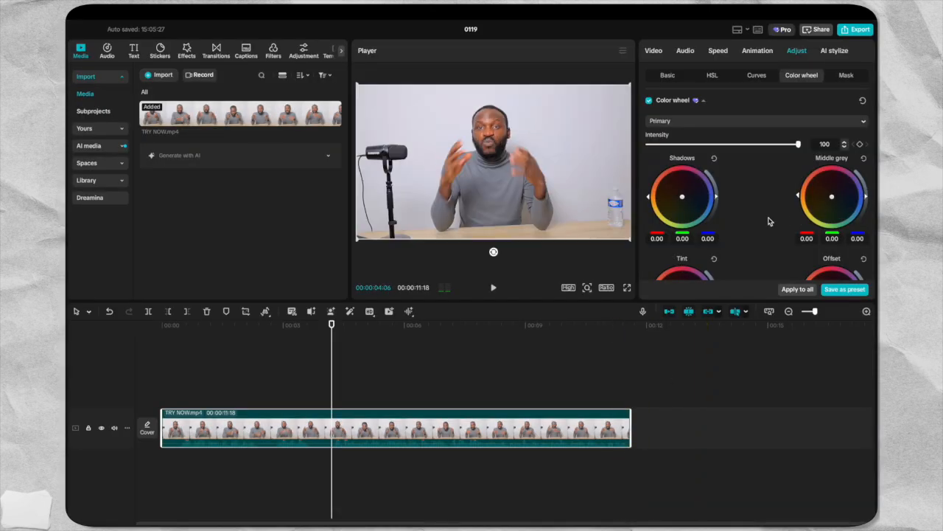
- Set the Middle grey wheel's brightness to 0.02 across red, green and blue, leaving the Shadows wheel neutral
scroll(766, 219, down, 2)
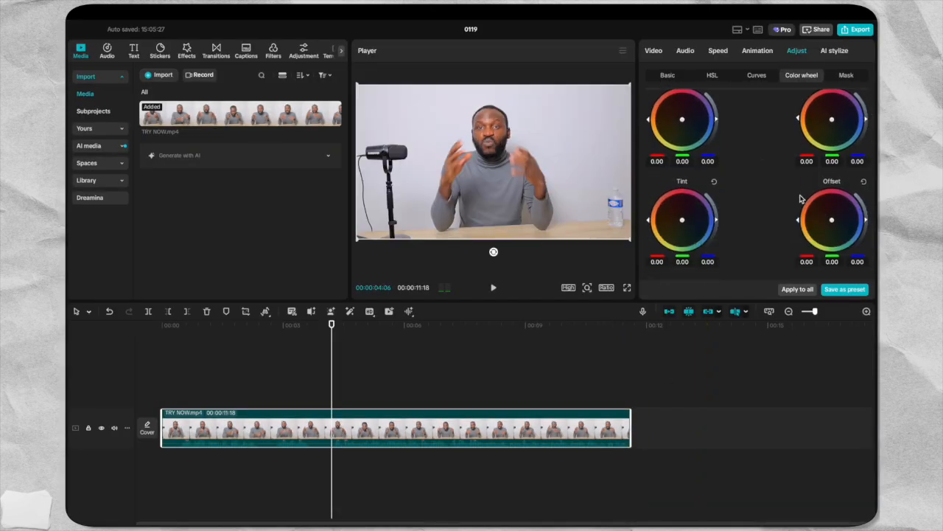
scroll(801, 199, up, 2)
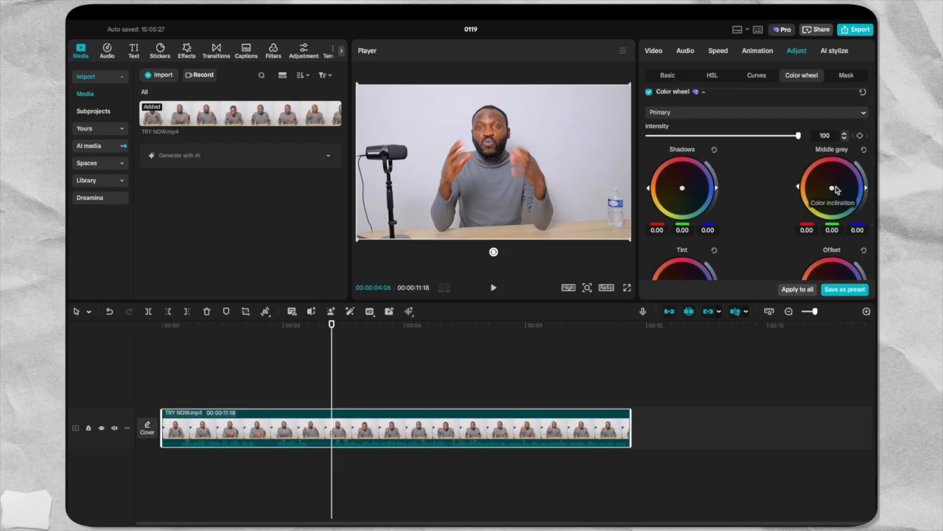
drag(865, 188, 866, 190)
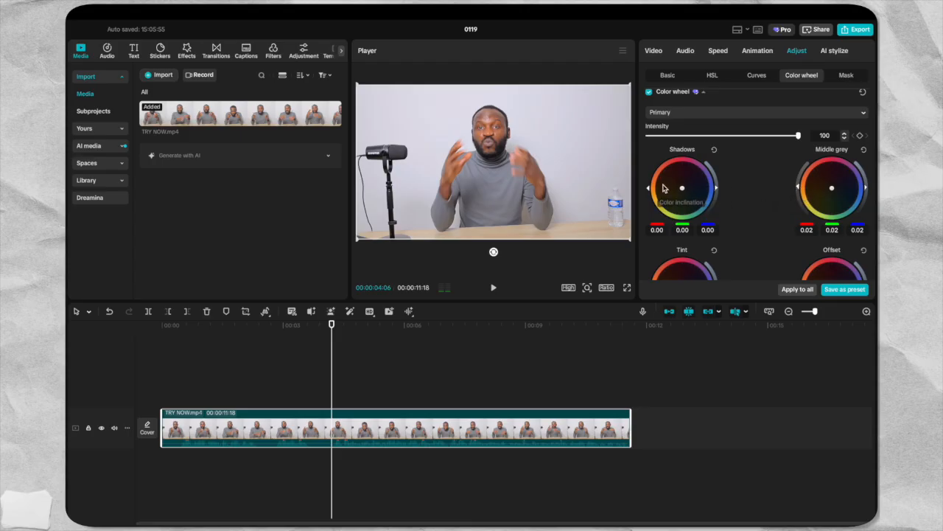
mouse_move(652, 189)
mouse_down()
mouse_move(656, 170)
mouse_move(653, 189)
mouse_up()
- Try raising the Tint wheel's saturation to about 0.5, and play the clip in full-screen preview to judge it
scroll(745, 227, down, 2)
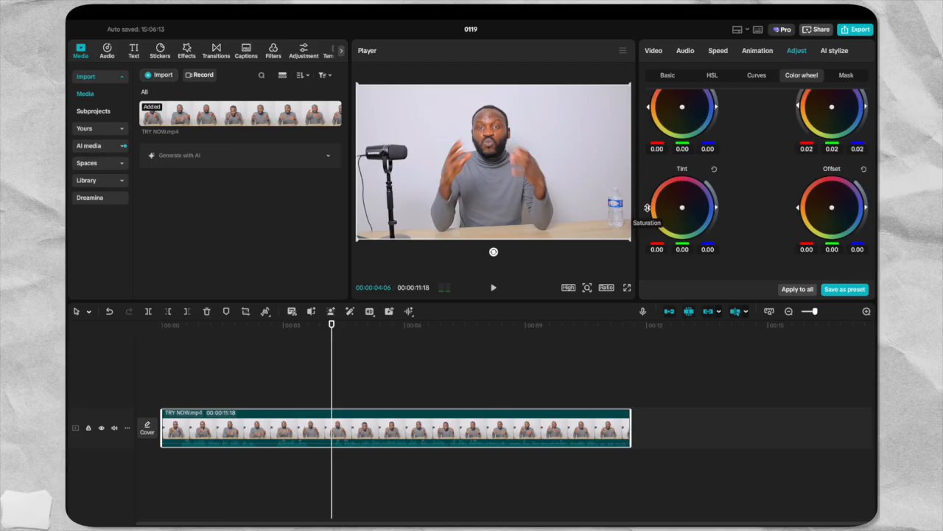
drag(647, 208, 661, 177)
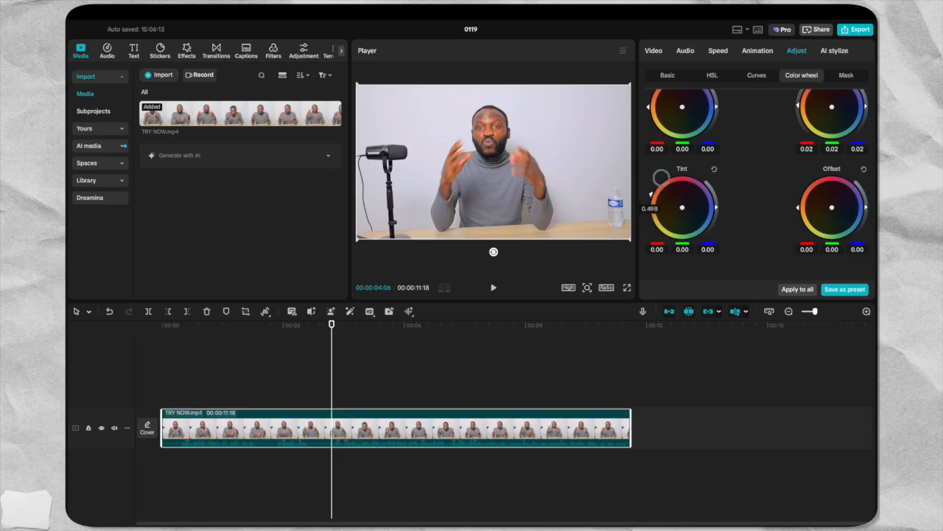
click(627, 288)
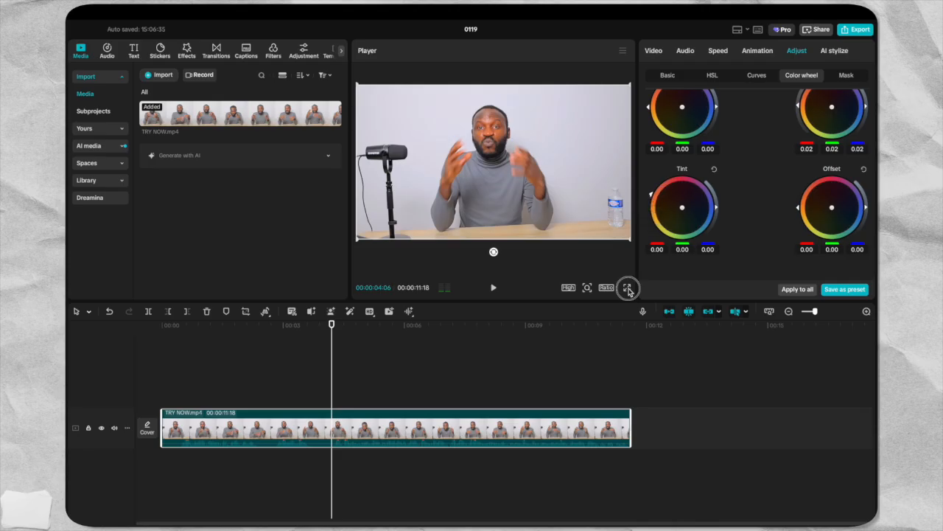
click(328, 483)
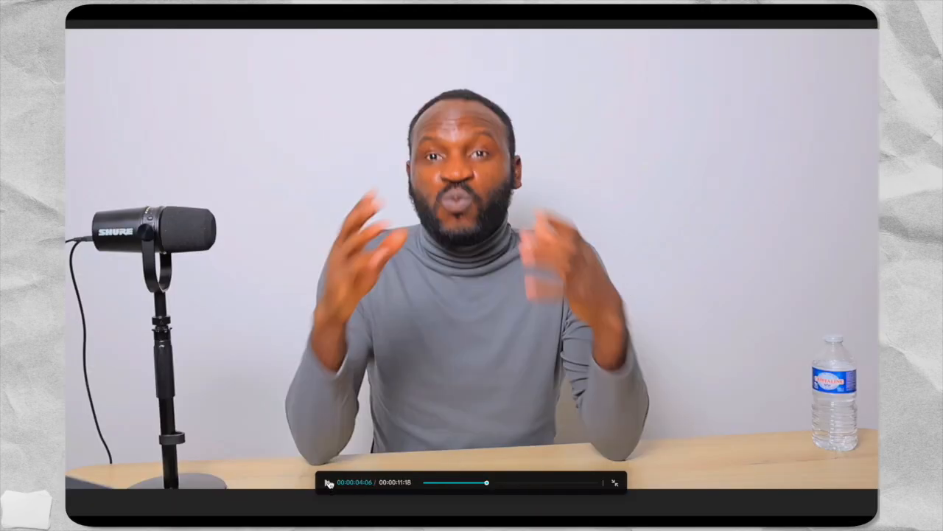
click(328, 483)
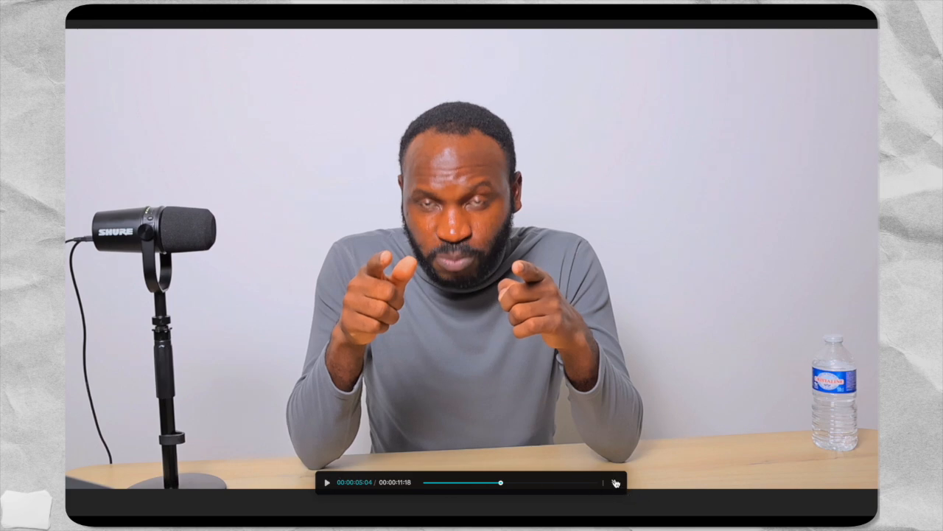
click(615, 482)
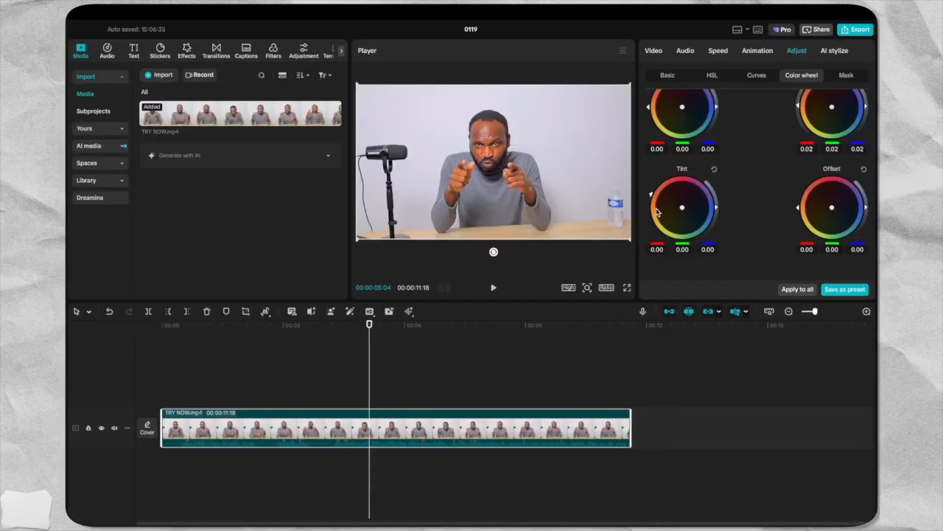
- Test a lower Tint saturation and different Offset brightness and saturation levels, returning both wheels to neutral
drag(651, 196, 646, 239)
drag(646, 240, 647, 237)
mouse_move(867, 207)
mouse_down()
mouse_move(860, 185)
mouse_move(864, 245)
mouse_move(874, 183)
mouse_move(875, 210)
mouse_up()
drag(797, 207, 798, 203)
drag(790, 211, 814, 228)
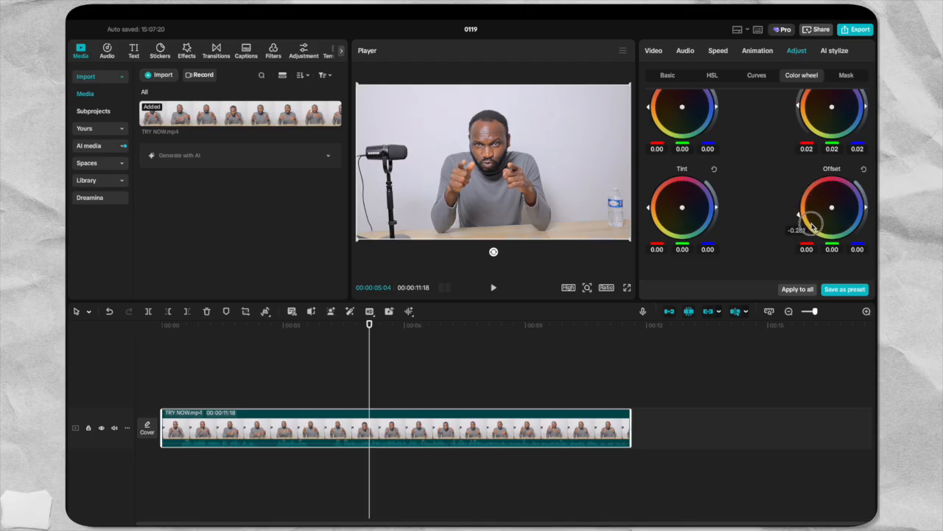
drag(813, 231, 807, 212)
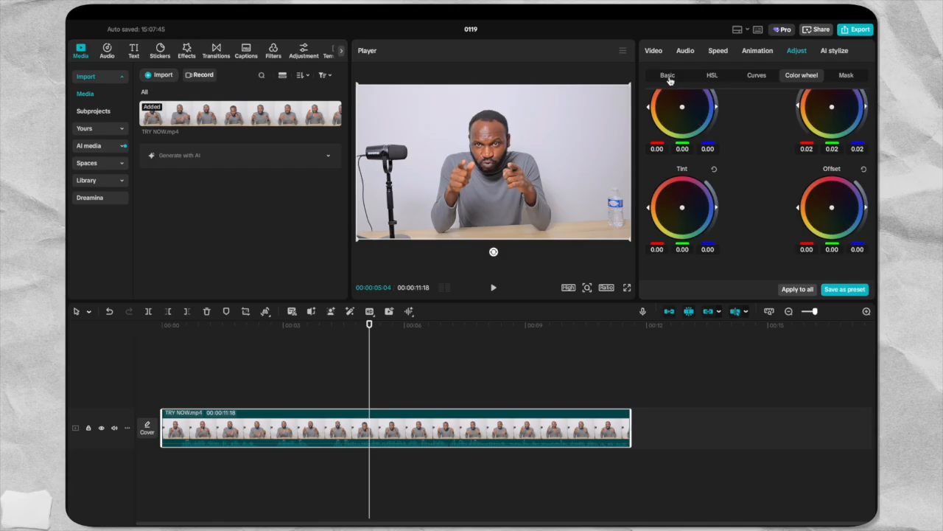
- Look over the Mask options and the Basic adjustment values, and view the corrected clip in full-screen preview
click(844, 75)
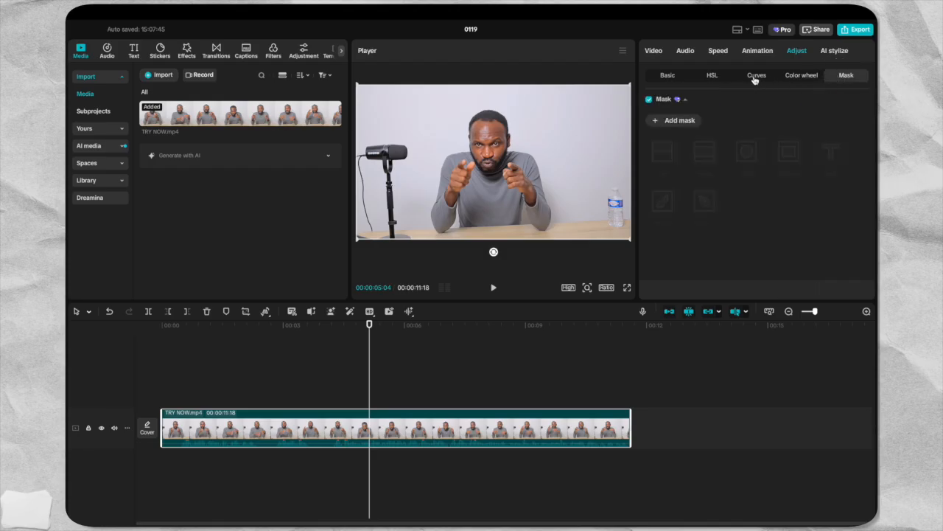
click(665, 76)
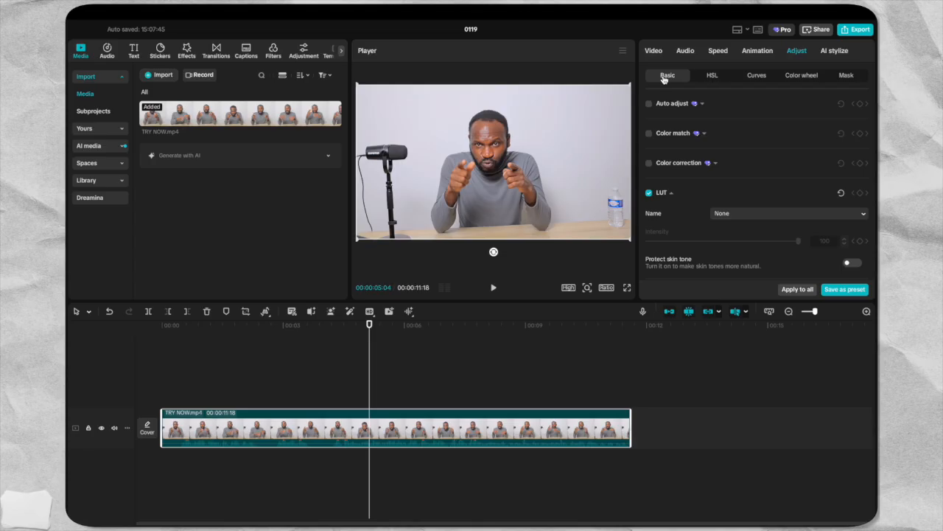
scroll(693, 198, down, 4)
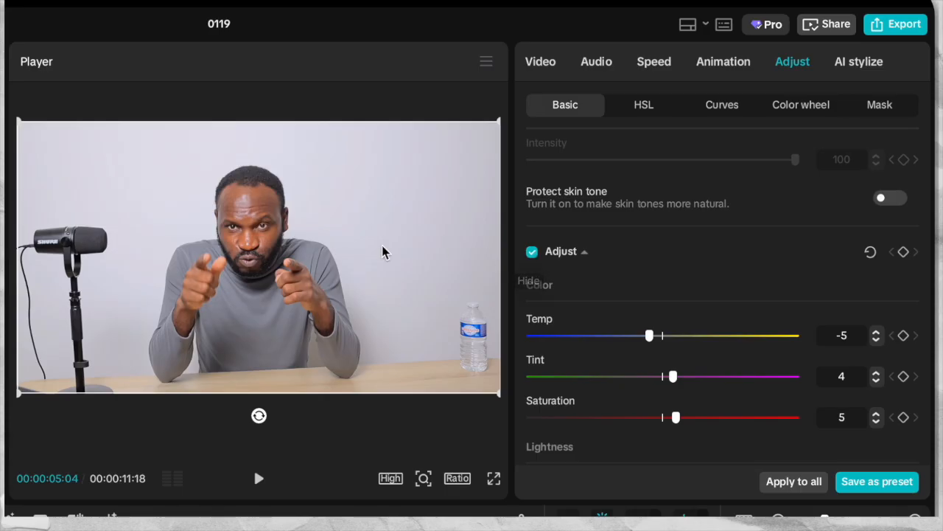
click(495, 482)
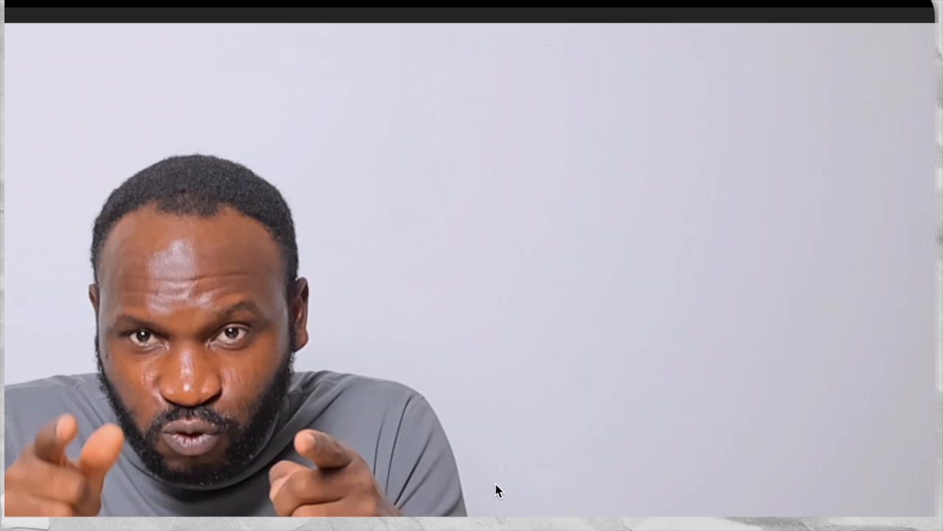